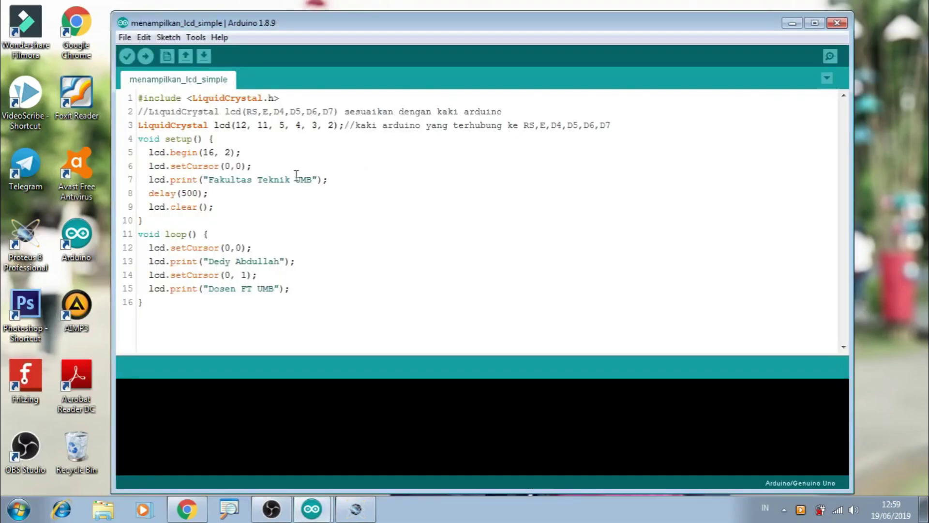
Step: Review the LiquidCrystal include, the pin-order comment and the LCD pin definition in the sketch, and compile it
left_click_drag(138, 98, 290, 99)
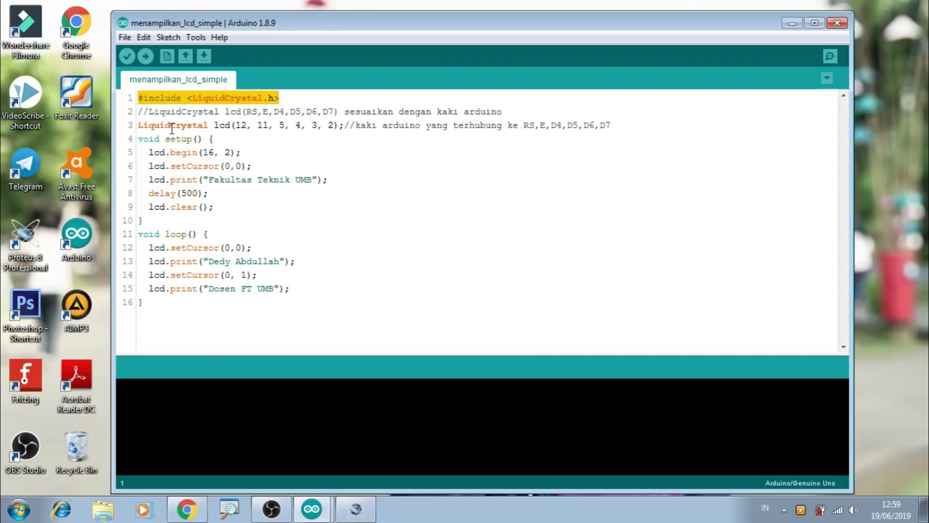
left_click(142, 111)
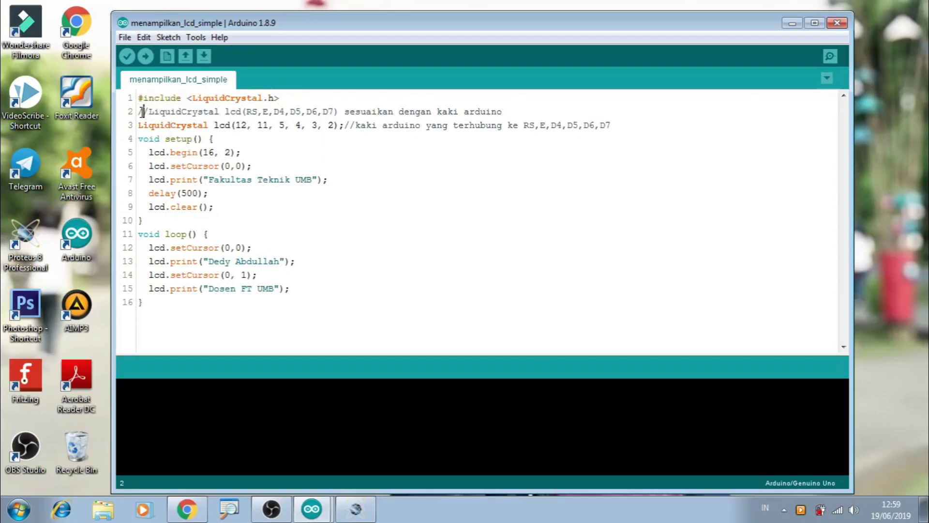
left_click_drag(138, 112, 512, 112)
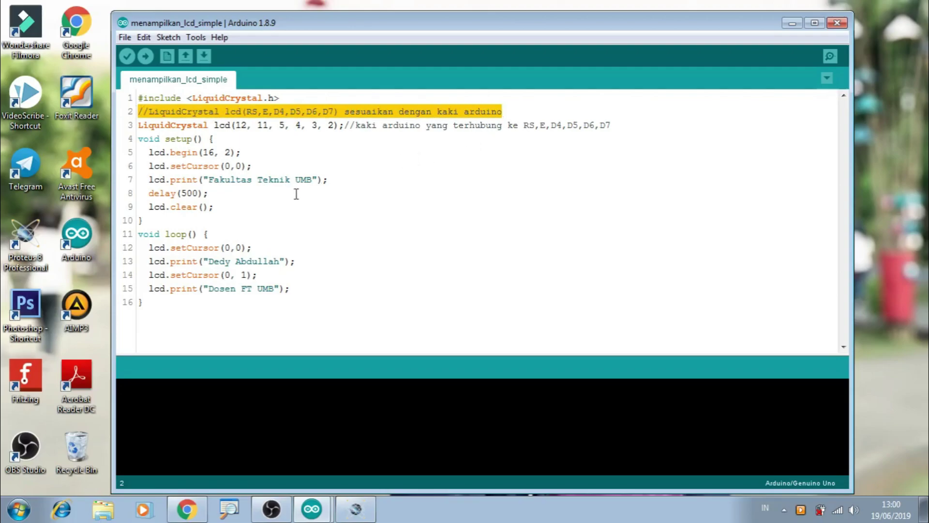
left_click_drag(139, 127, 616, 128)
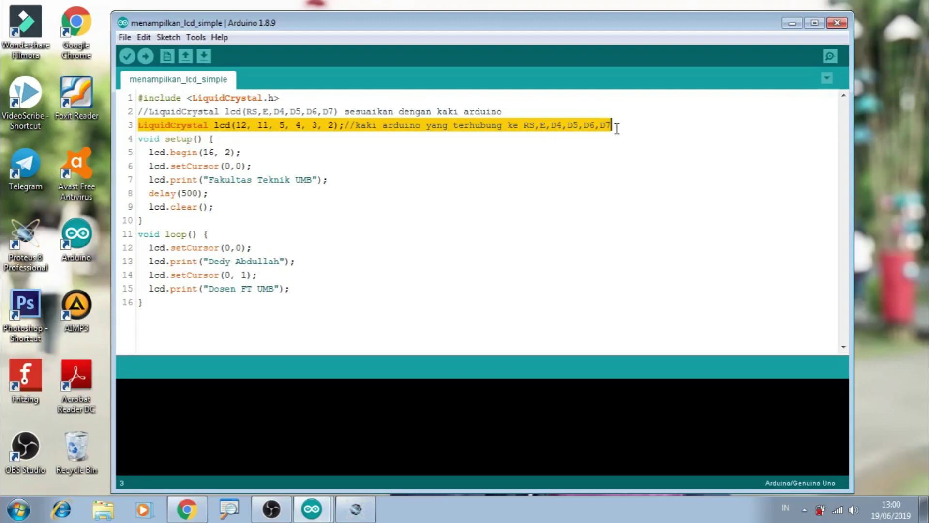
left_click(127, 56)
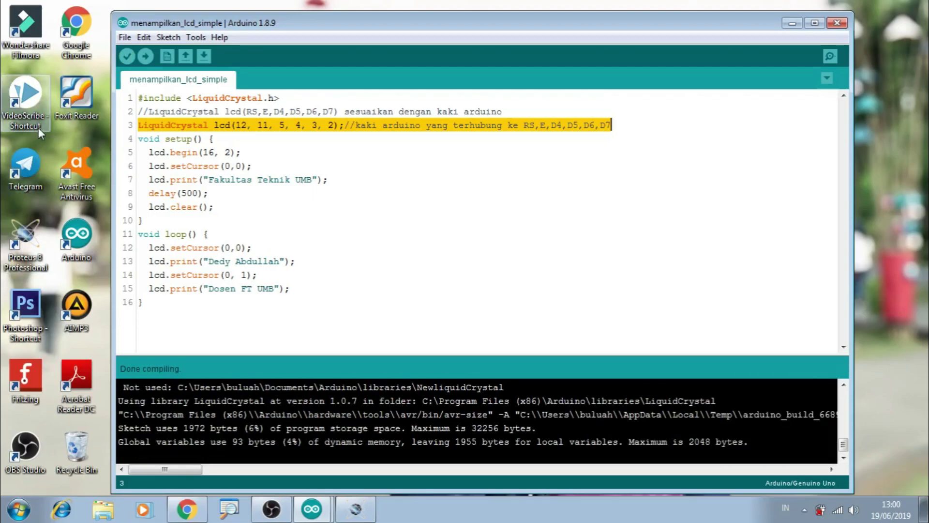
Step: Minimise the Arduino IDE and launch Proteus 8 Professional from the desktop
left_click(791, 24)
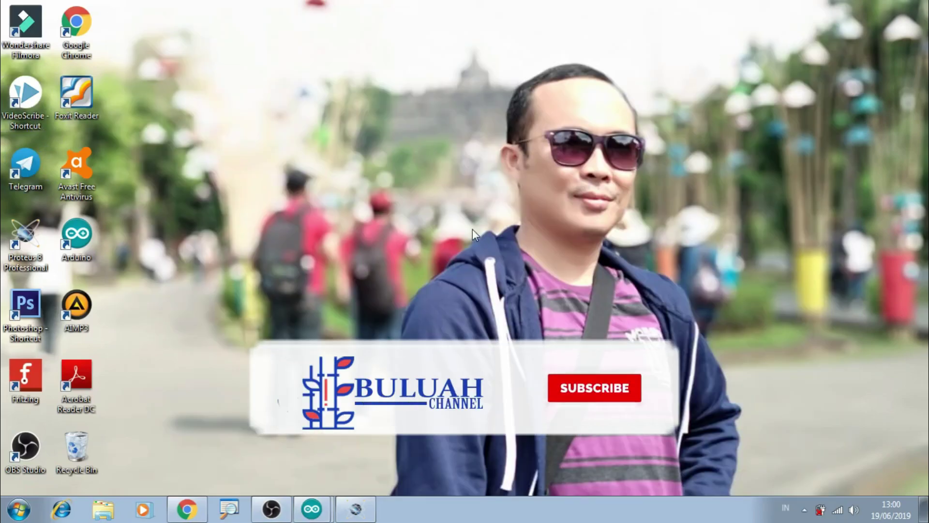
right_click(28, 235)
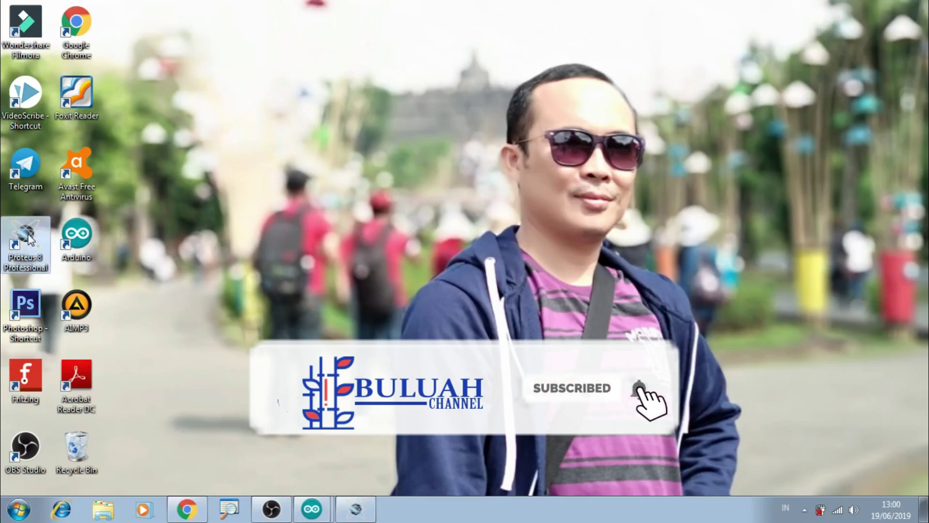
left_click(73, 190)
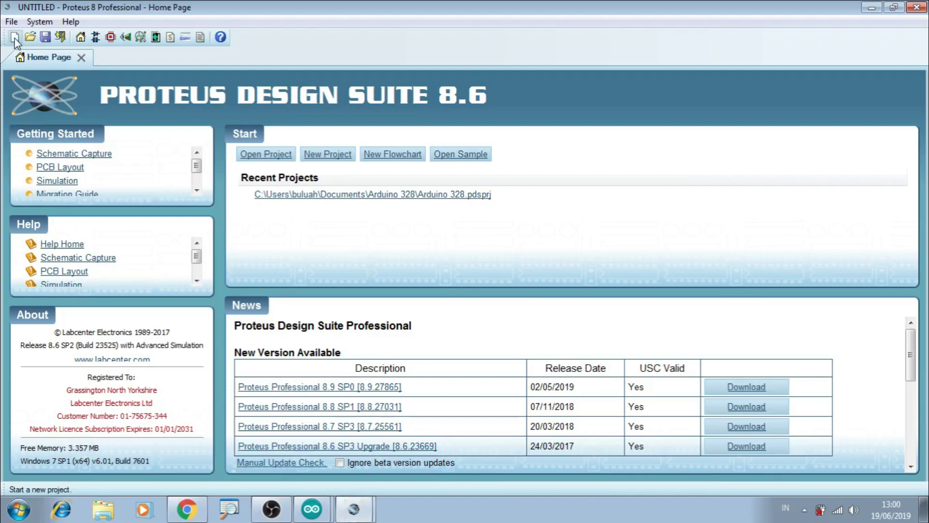
Step: Create a new project named "Arduino LCD ok" with the DEFAULT schematic template, no PCB layout and no firmware project
left_click(14, 37)
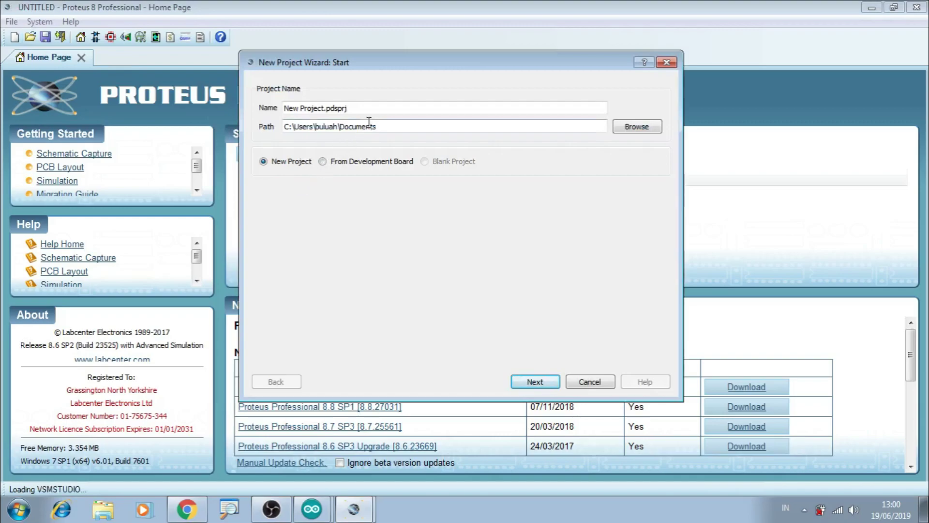
left_click_drag(363, 113, 284, 113)
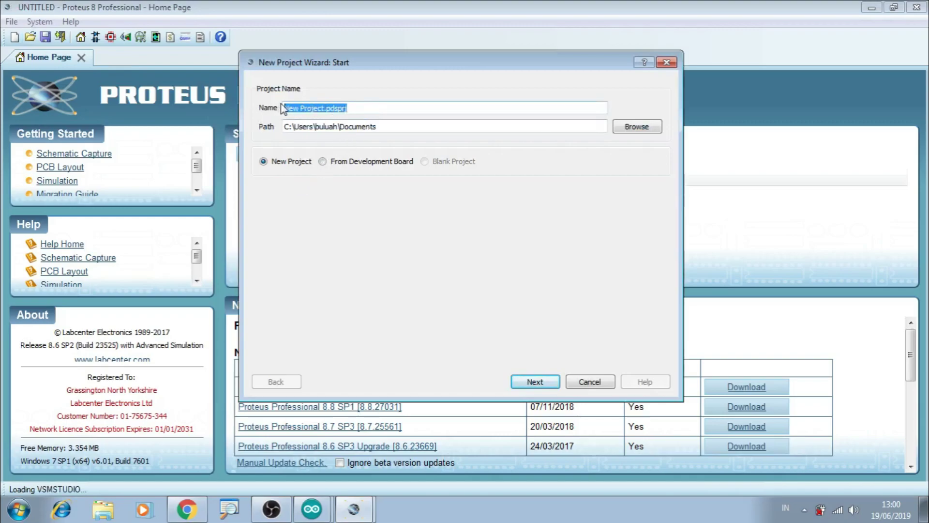
type("a")
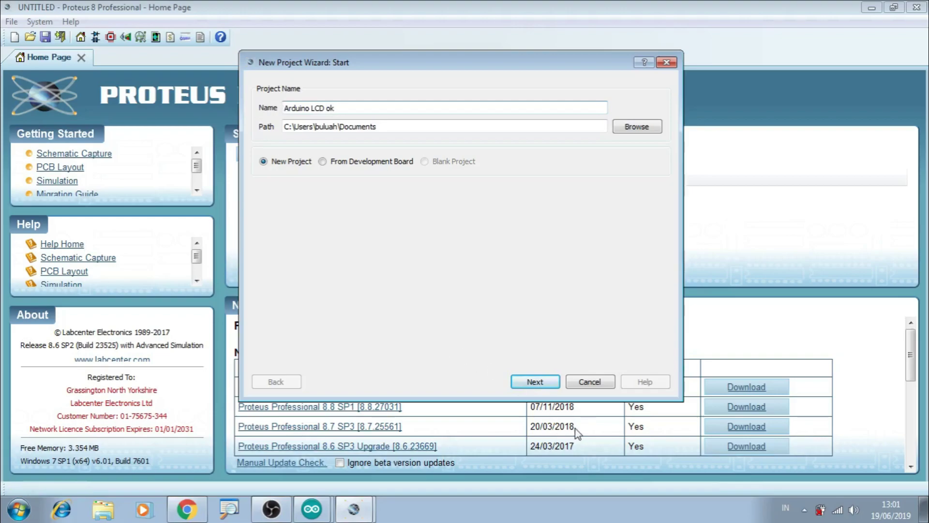
left_click(547, 385)
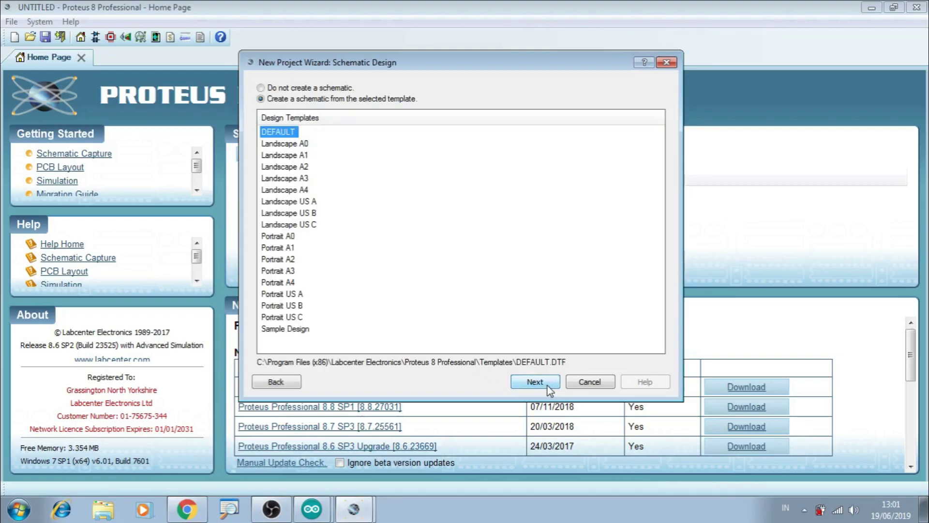
left_click(536, 383)
left_click(536, 383)
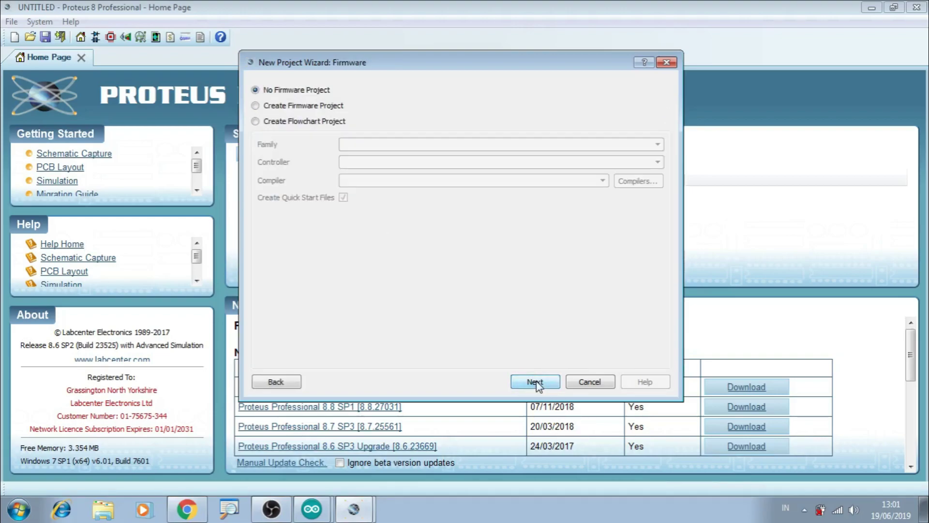
left_click(536, 382)
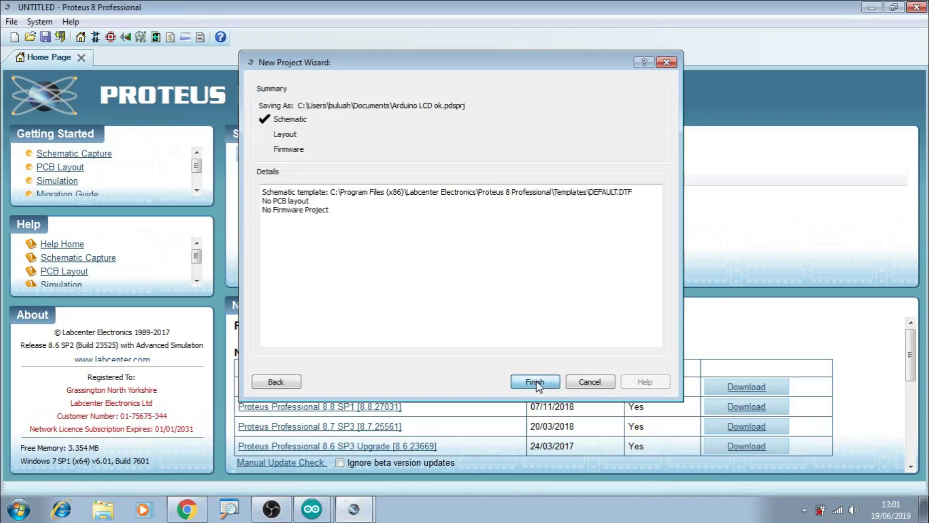
left_click(535, 381)
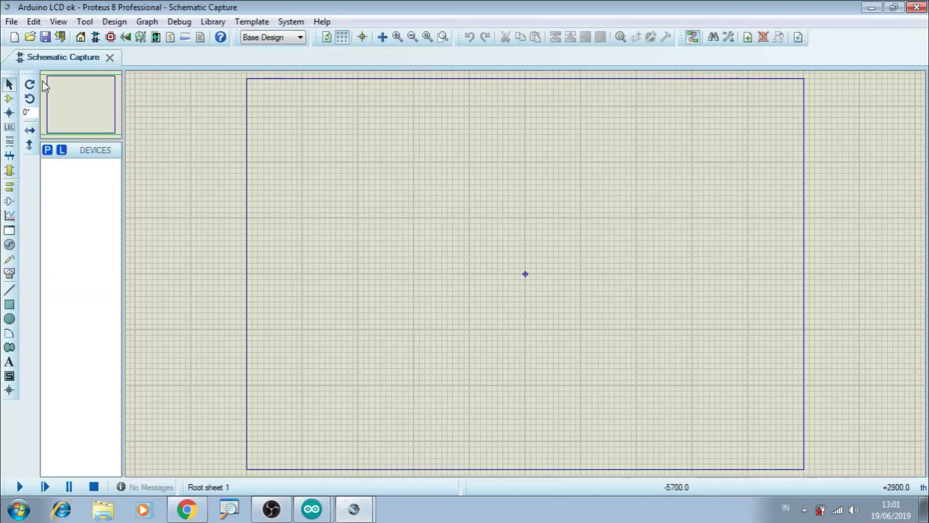
Step: Find the ARDUINO UNO R3 device in the library with the keywords "arduino uno" and place it left of the sheet's centre
left_click(14, 99)
left_click(49, 150)
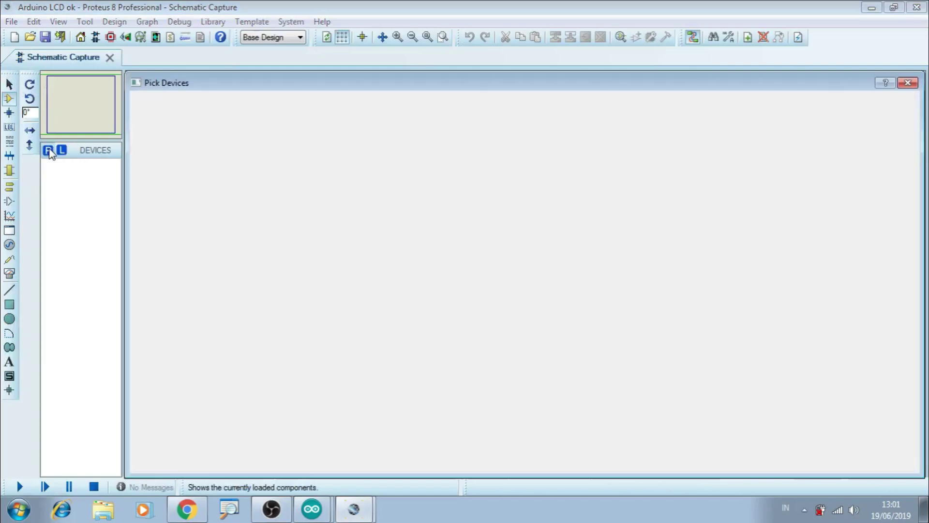
type("arduino uno")
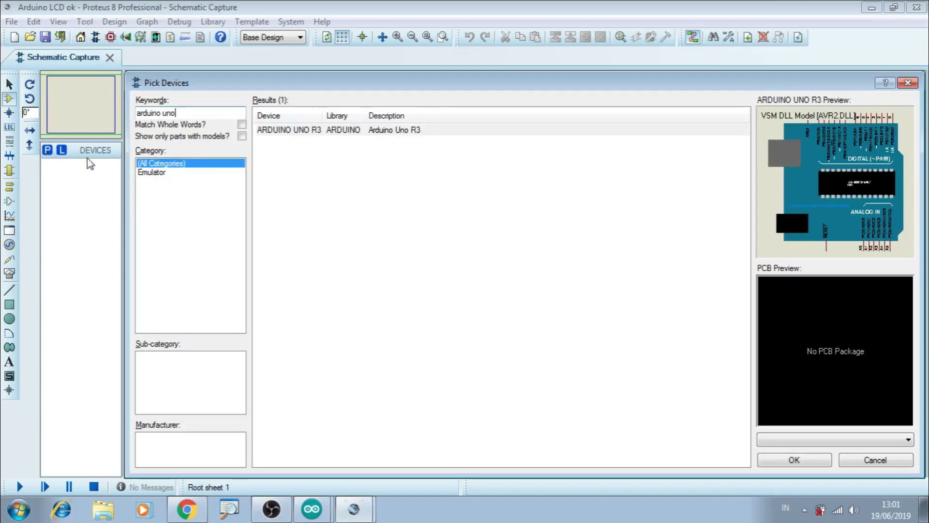
left_click(294, 132)
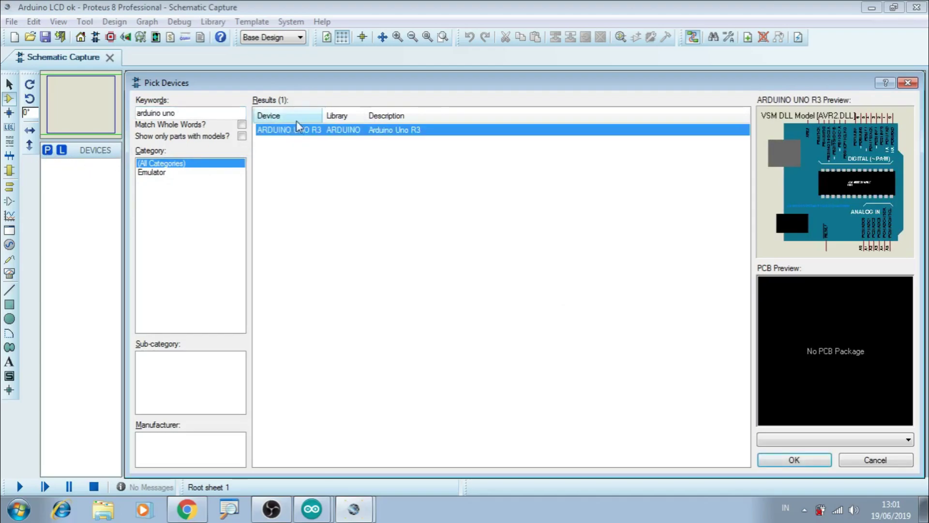
left_click(811, 463)
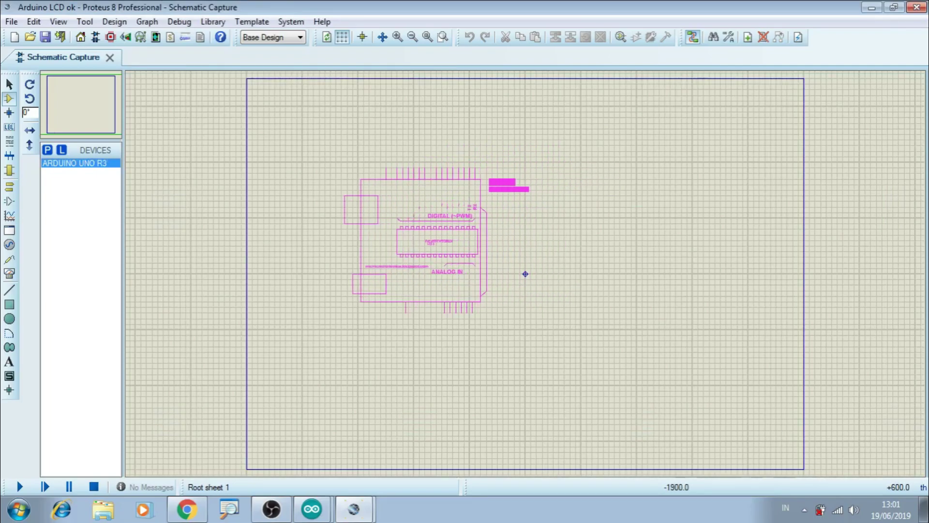
left_click(427, 238)
Step: Rotate the Arduino Uno board clockwise once on the schematic
right_click(439, 241)
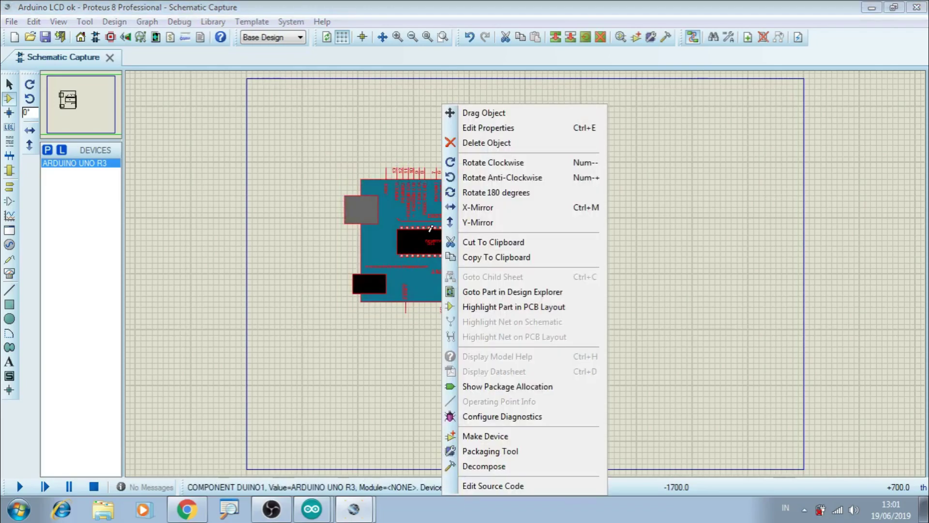
left_click(477, 161)
left_click(477, 168)
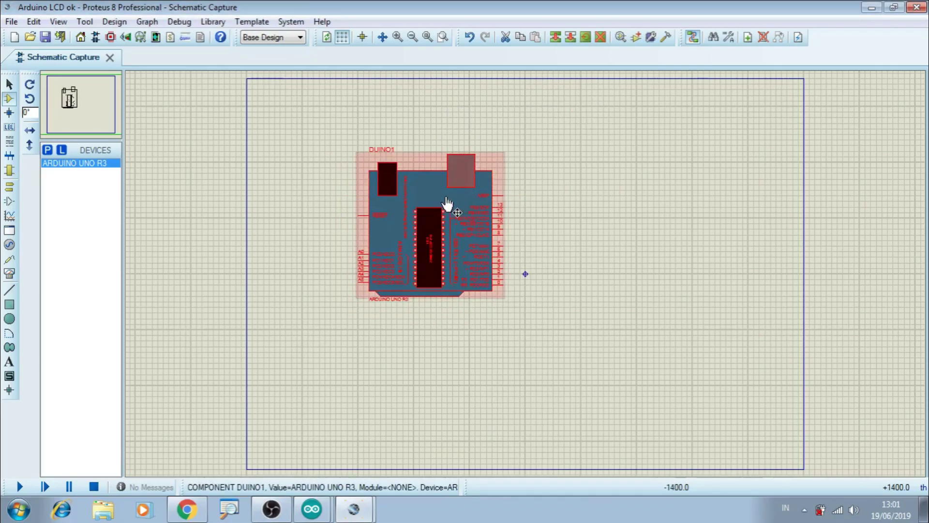
scroll(432, 193, "up", 1)
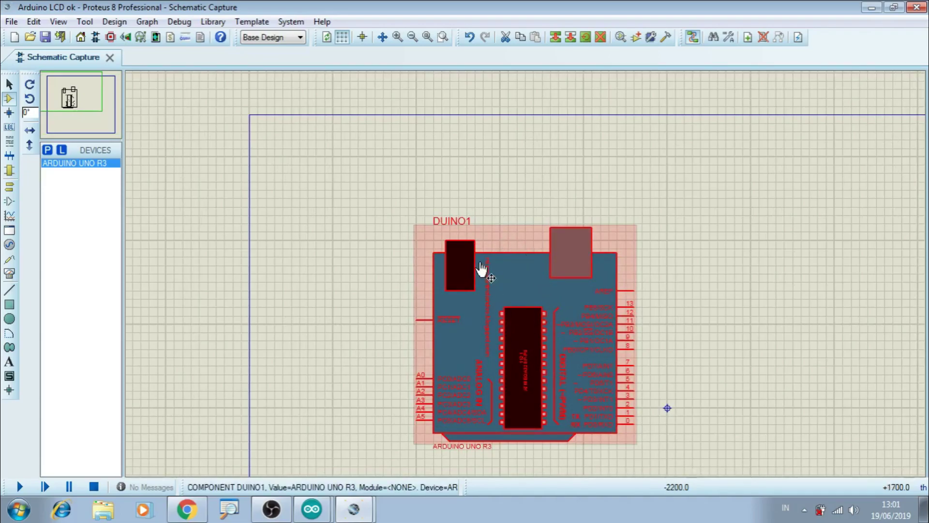
scroll(481, 269, "up", 1)
left_click(439, 173)
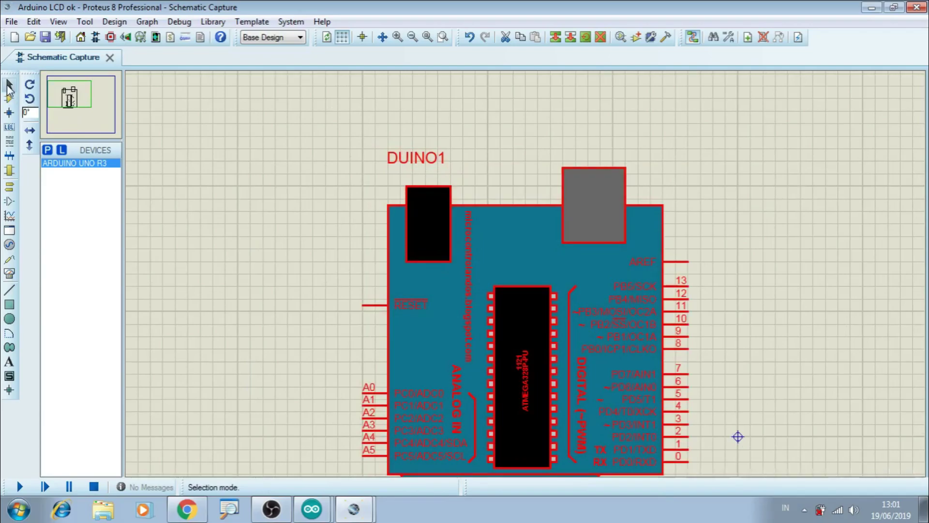
Step: Find the LM016L 16x2 alphanumeric LCD in the device library and place it to the upper right of the Arduino board
left_click(46, 150)
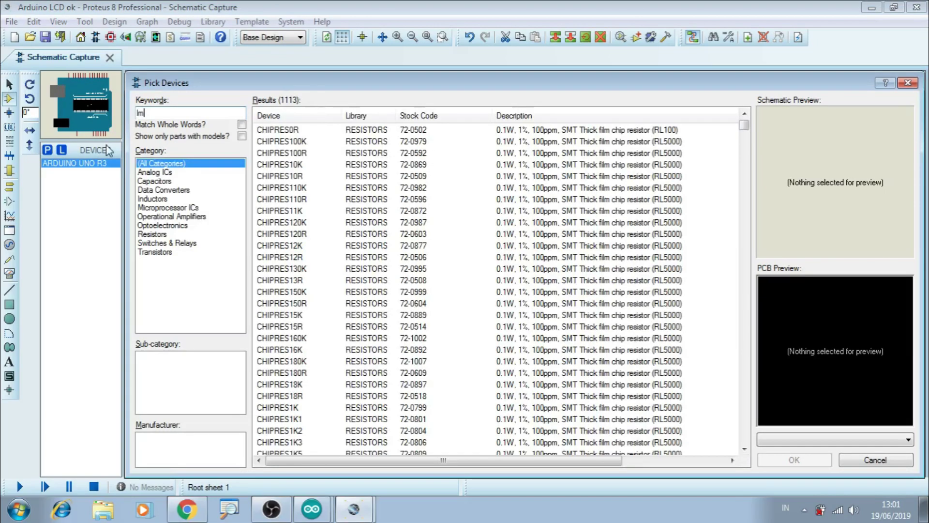
type("016l")
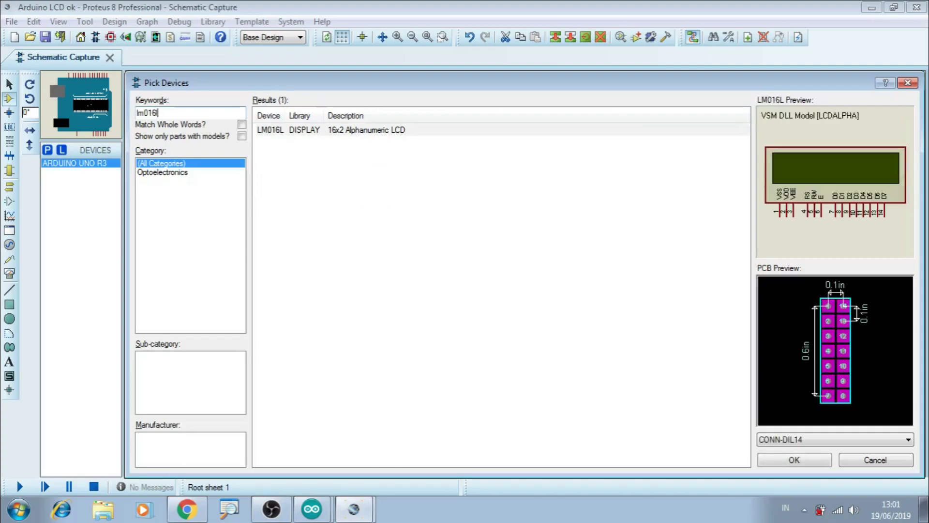
left_click(285, 130)
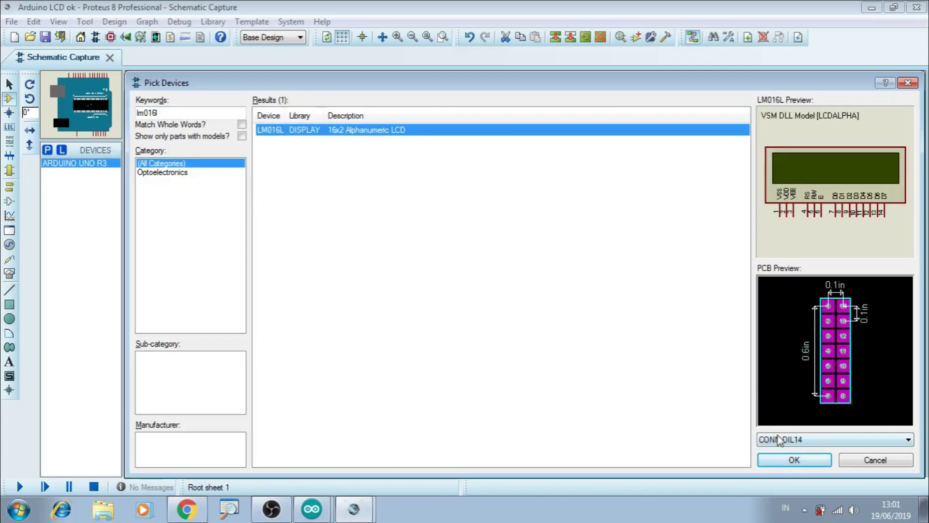
left_click(793, 460)
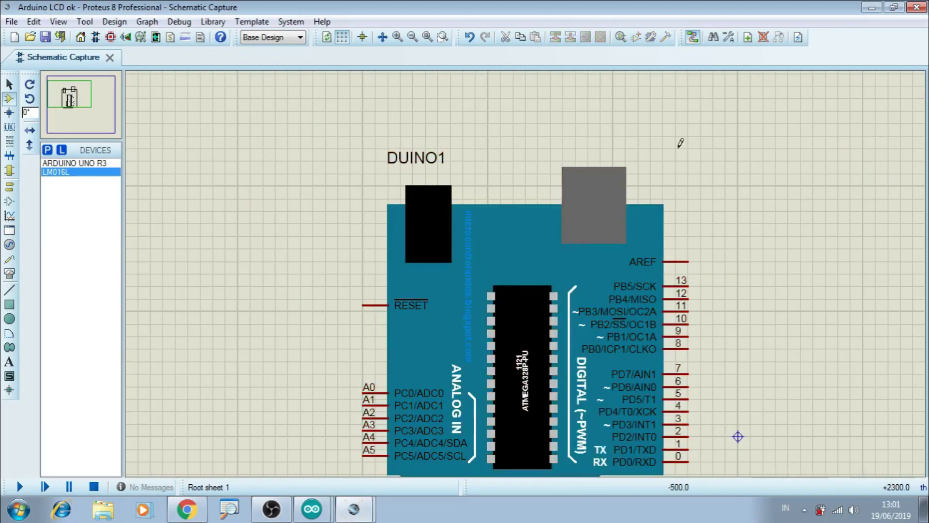
left_click(767, 158)
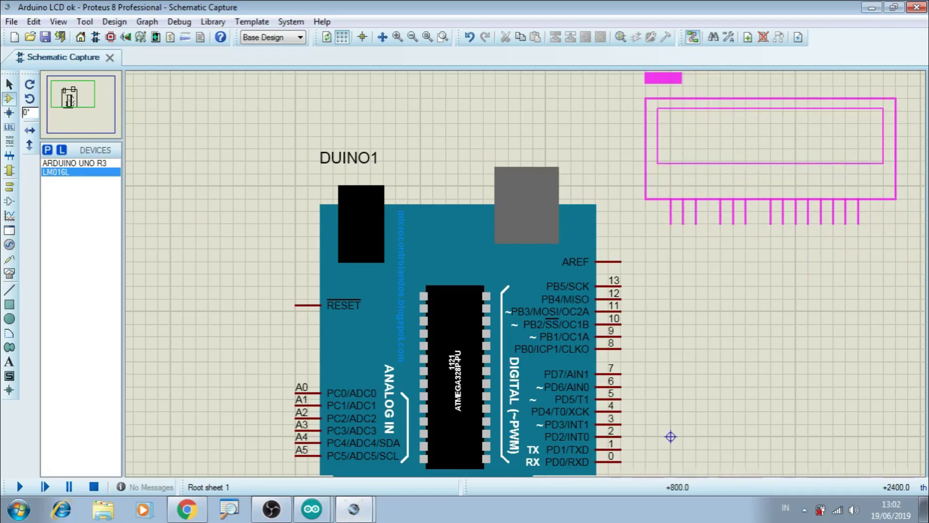
left_click(771, 146)
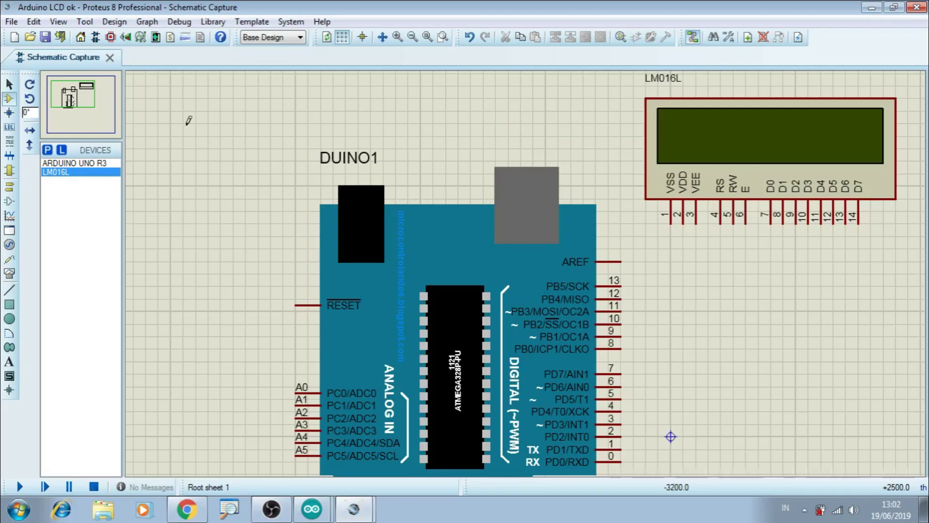
Step: Place a ground terminal below the LCD and wire the LCD's VSS pin to it
left_click(9, 188)
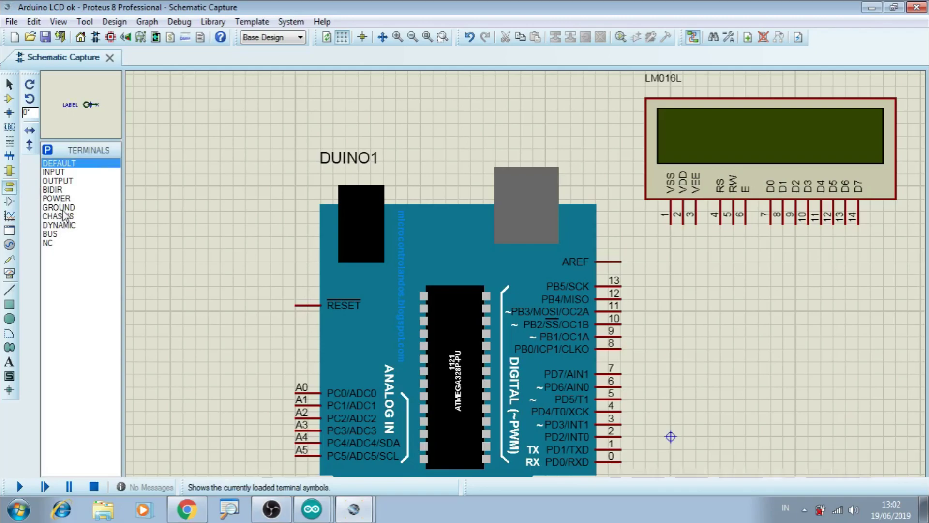
left_click(65, 212)
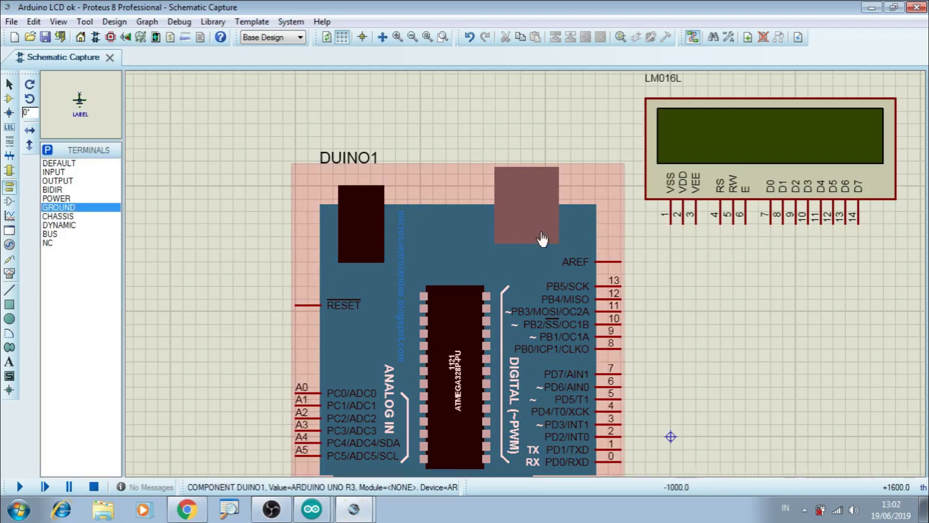
left_click(708, 248)
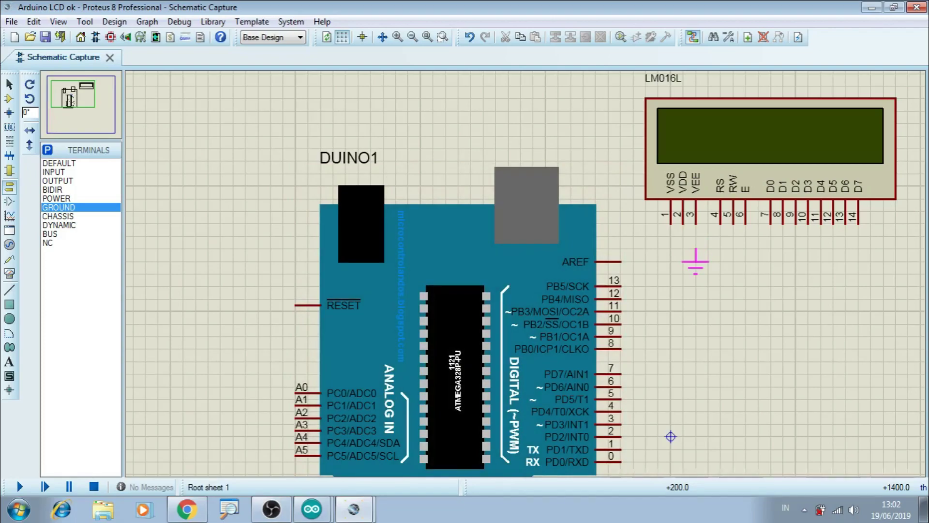
left_click(701, 262)
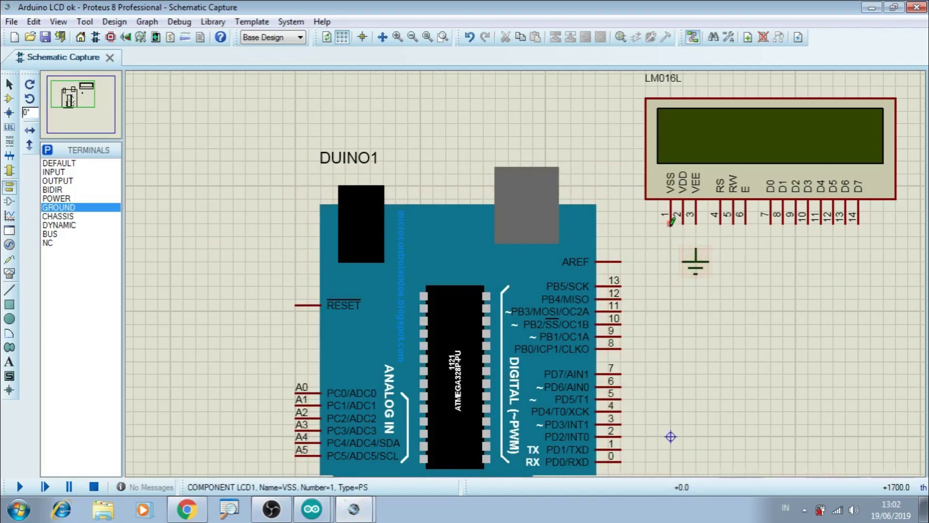
left_click(671, 224)
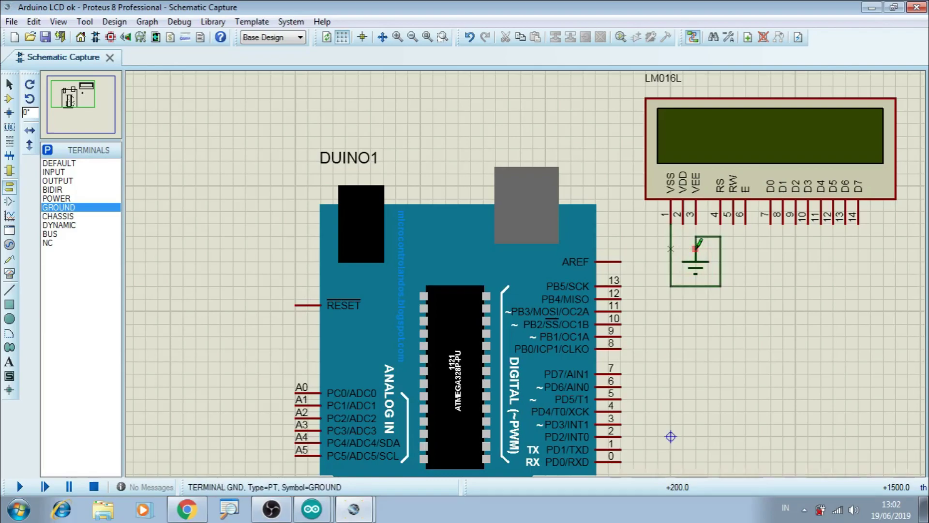
left_click(697, 247)
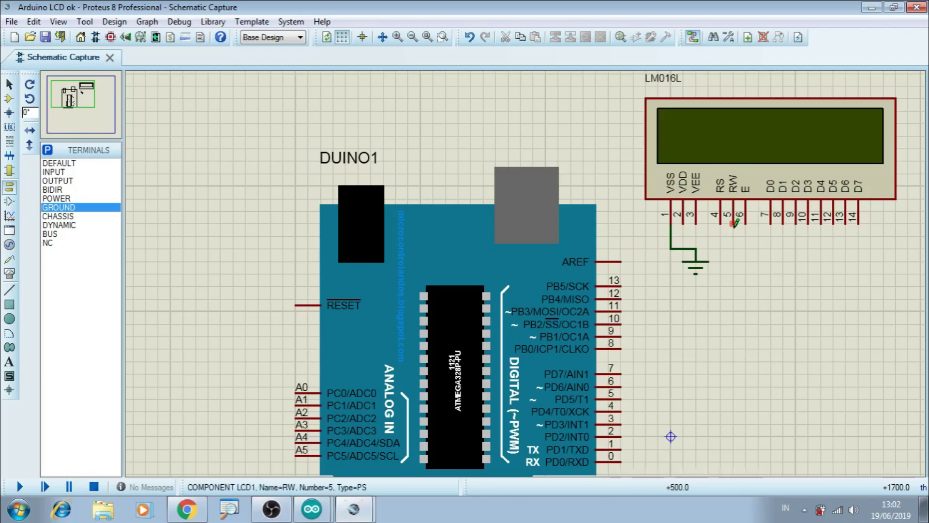
Step: Wire the LCD's RW pin to the ground terminal and straighten the stepped wire between them
left_click(733, 224)
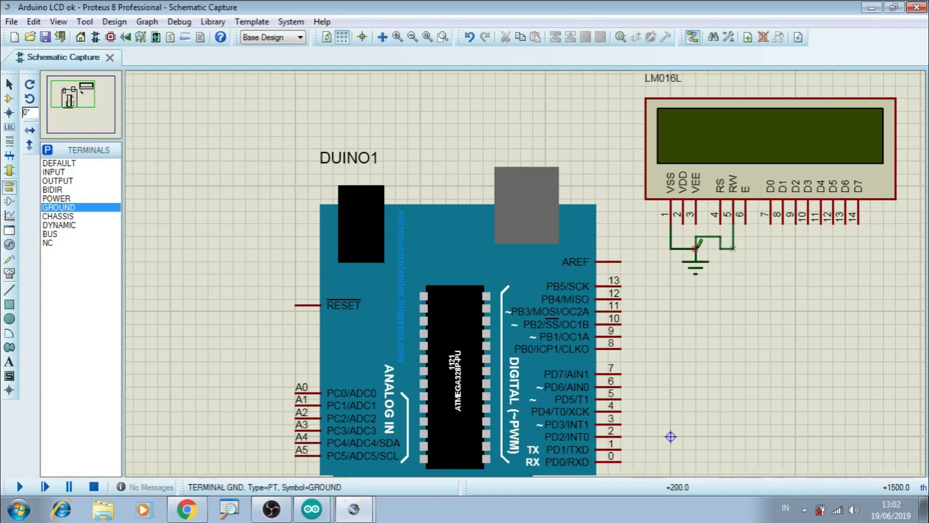
left_click(696, 248)
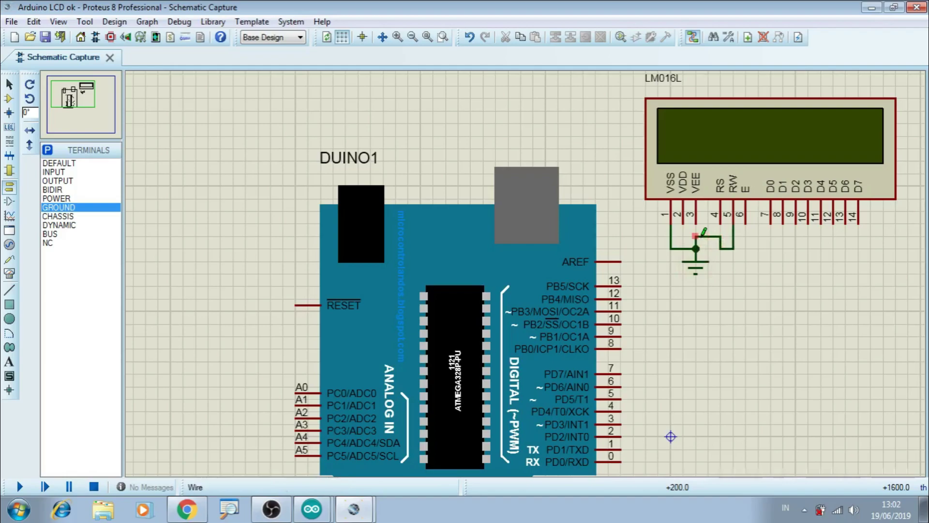
left_click(9, 85)
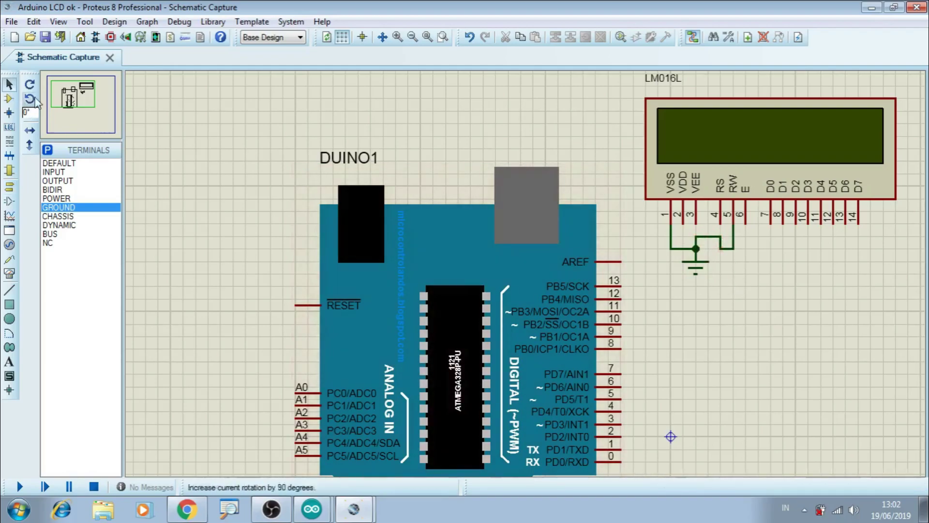
left_click(711, 244)
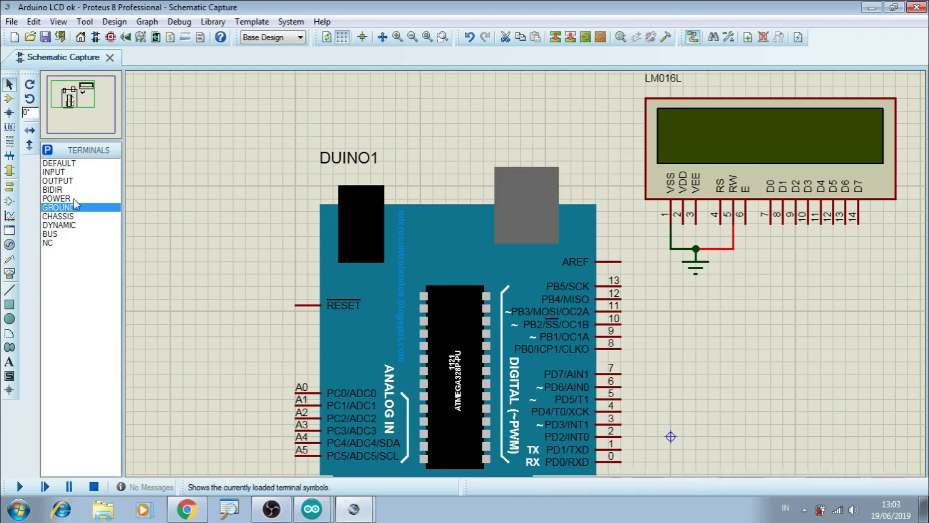
Step: Place a power terminal between the Arduino board and the LCD and wire the LCD's VDD pin to it
left_click(58, 199)
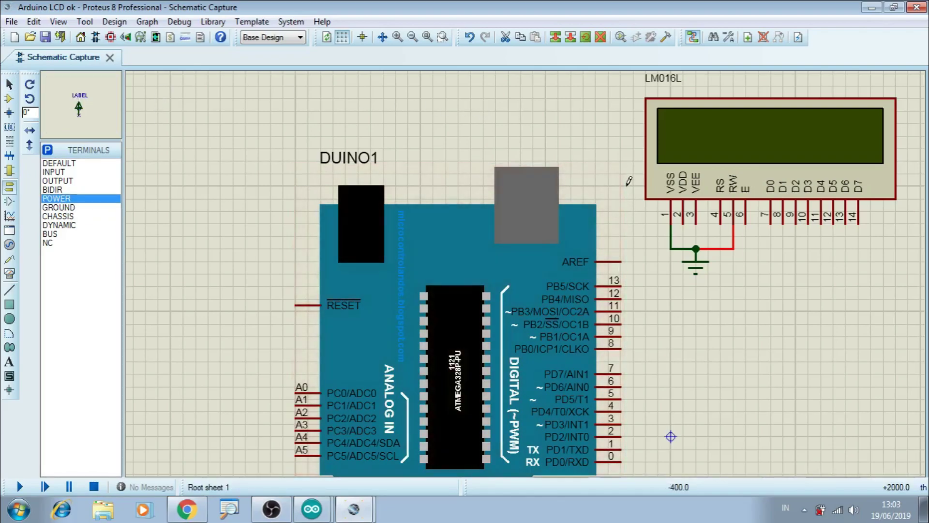
left_click(619, 189)
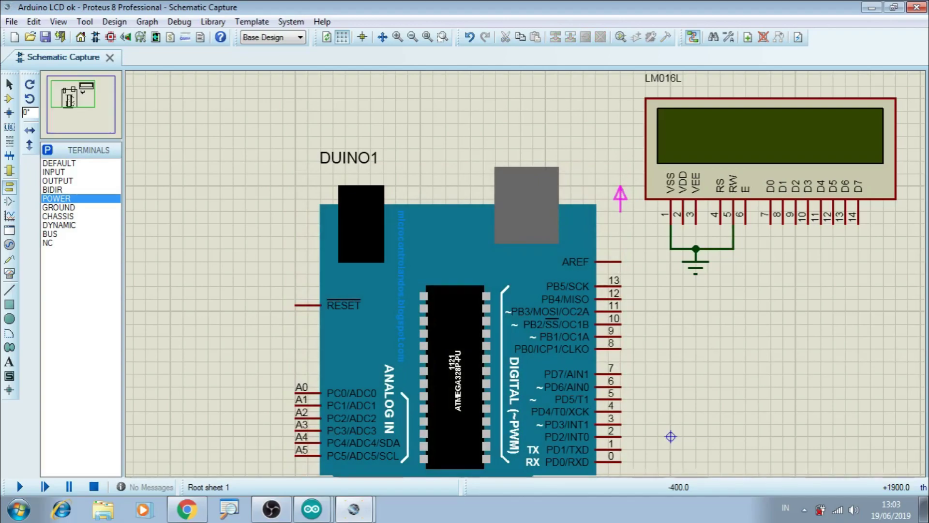
left_click(620, 159)
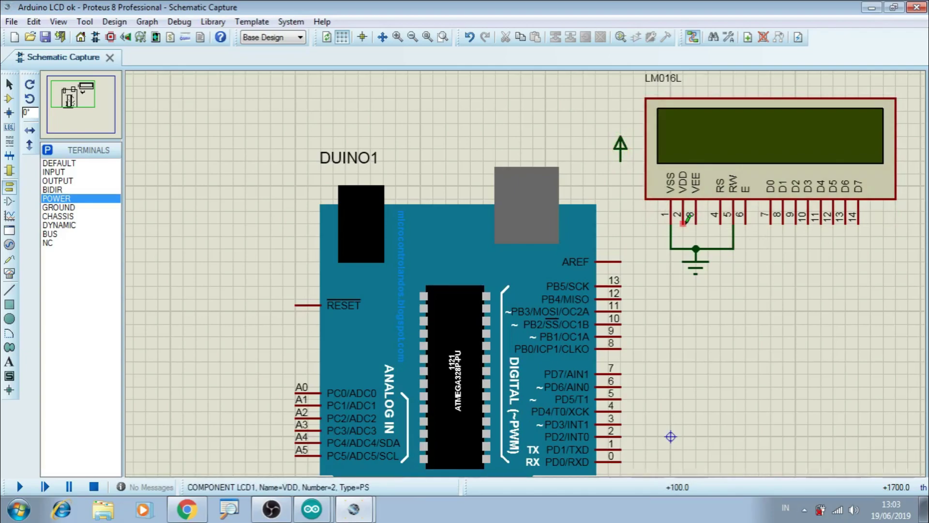
left_click(671, 230)
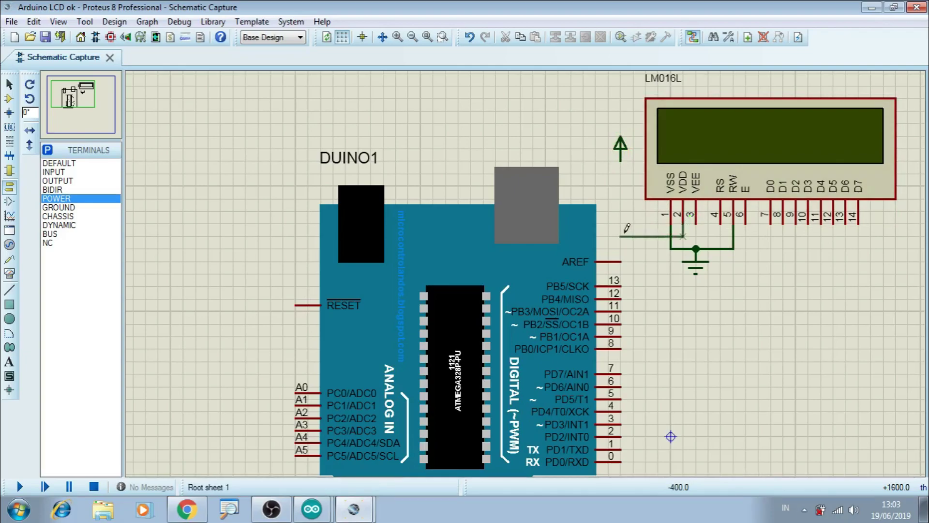
left_click(620, 143)
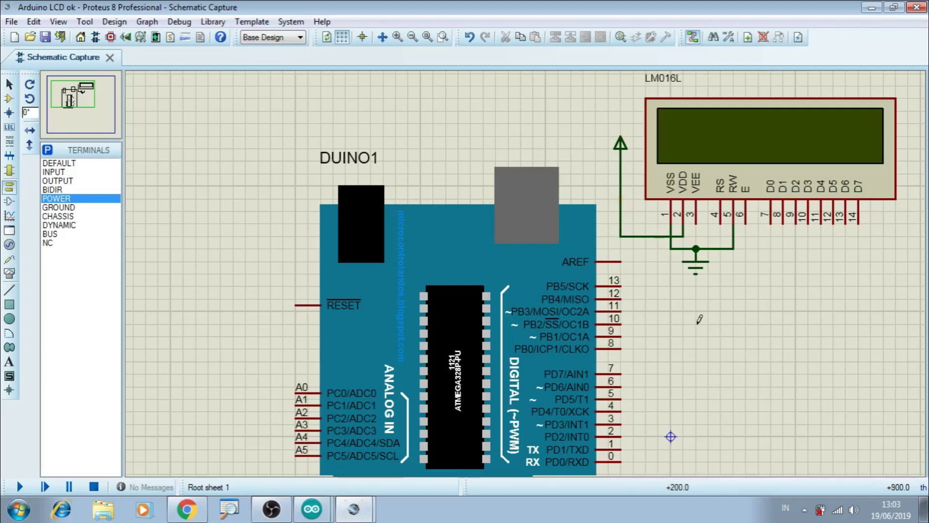
Step: Check the LiquidCrystal pin assignments in the Arduino IDE sketch, and wire the LCD's RS pin to Arduino pin 12 in Proteus
left_click(321, 506)
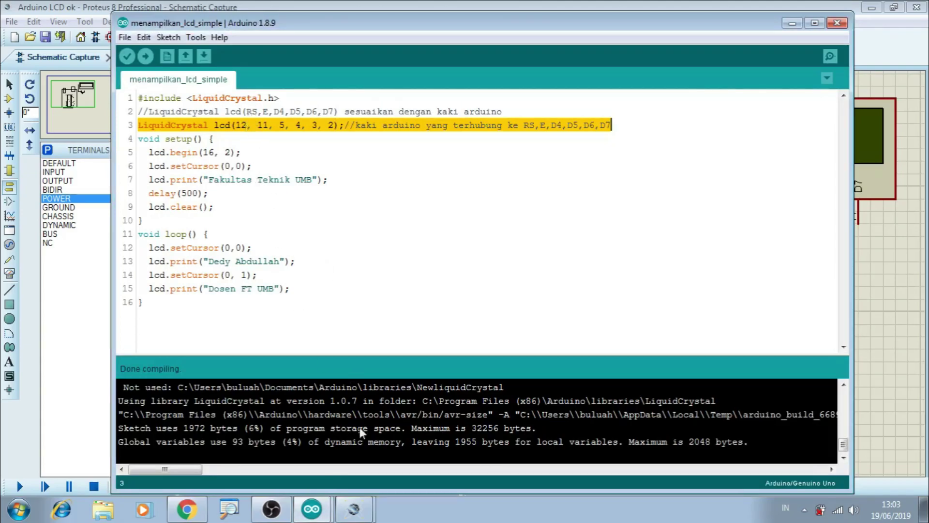
left_click(359, 510)
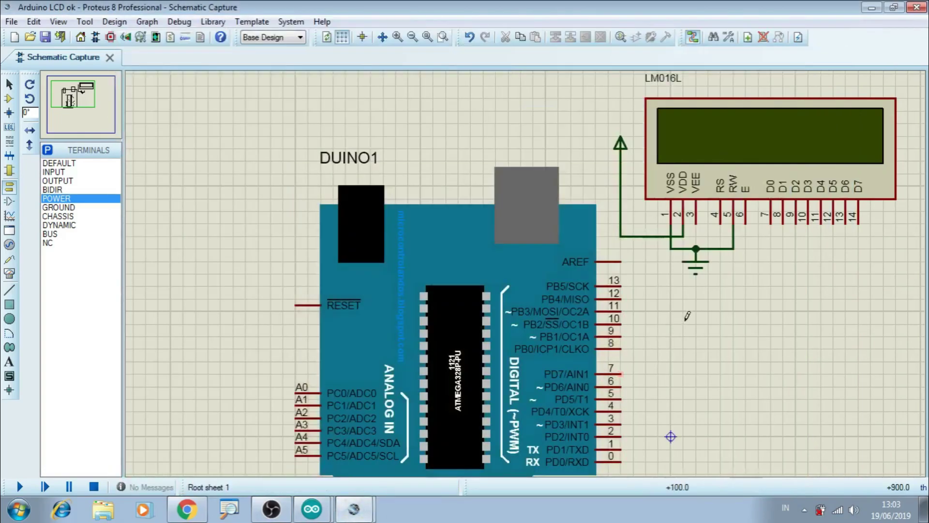
left_click(721, 222)
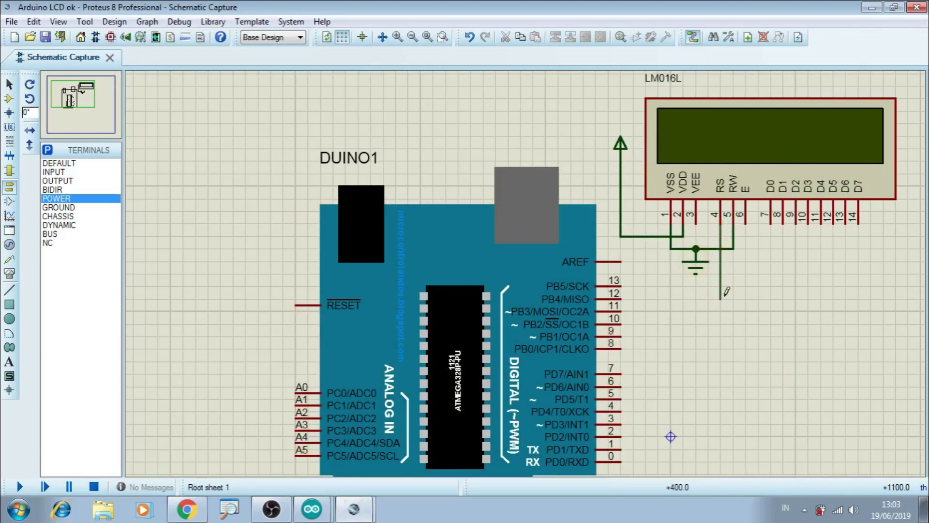
left_click(622, 299)
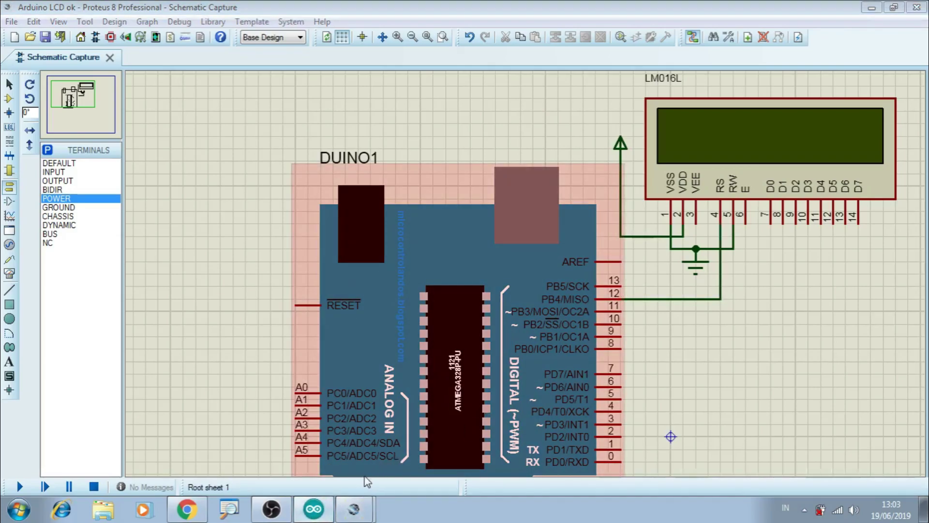
Step: Recheck the pin assignments in the Arduino IDE sketch, and wire the LCD's E pin to Arduino pin 11 in Proteus
left_click(312, 508)
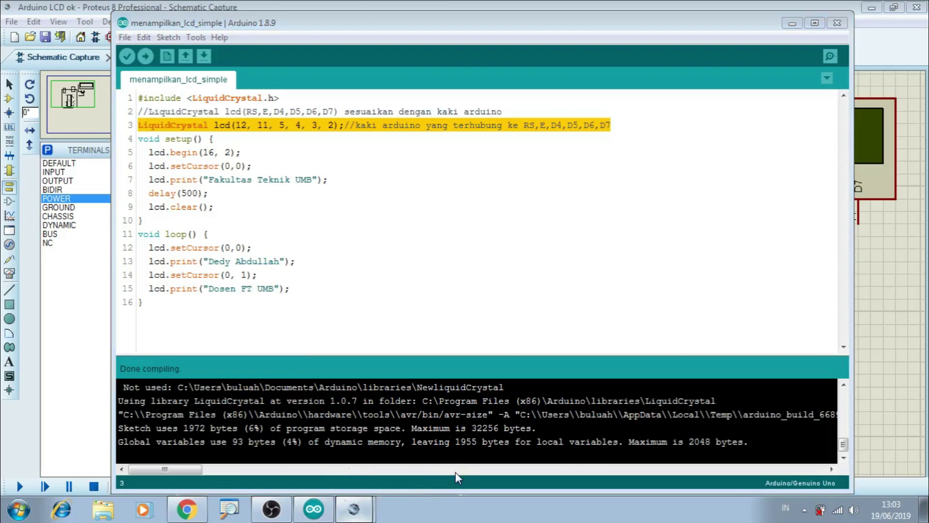
key("alt+Tab")
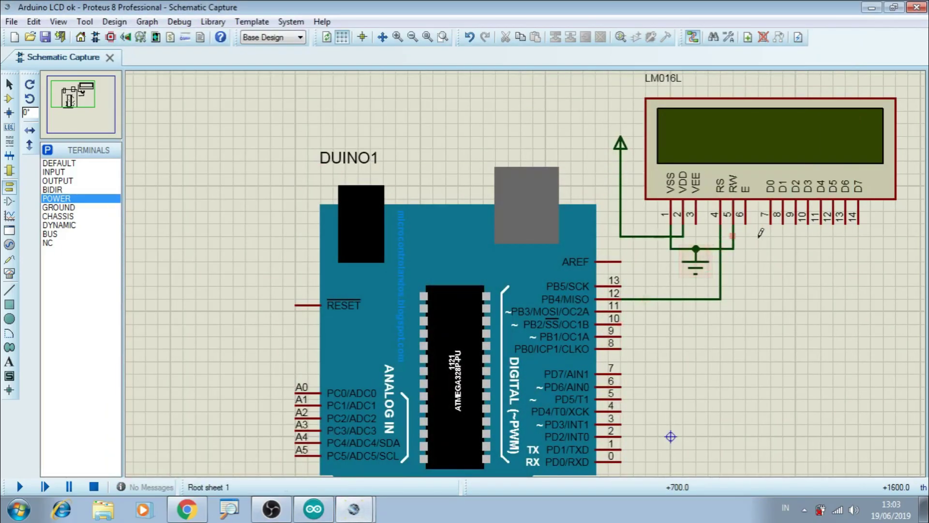
left_click(746, 223)
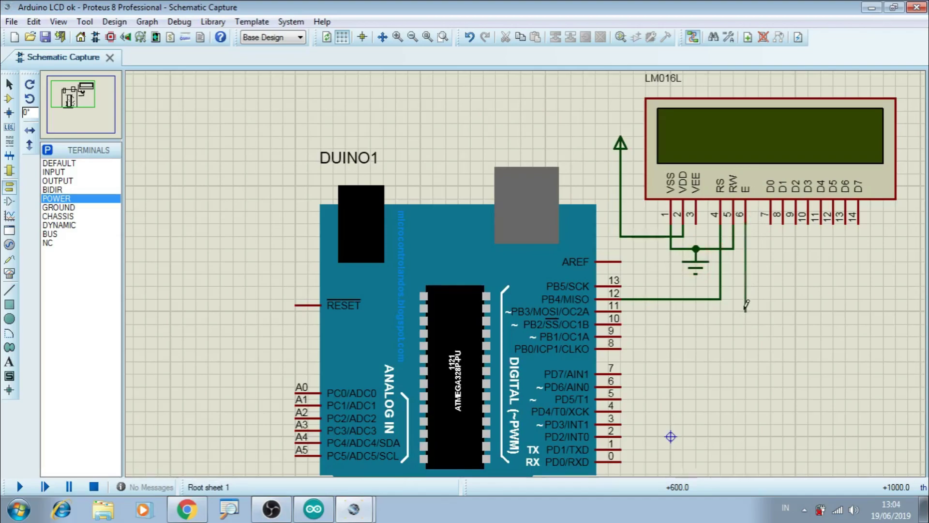
left_click(620, 311)
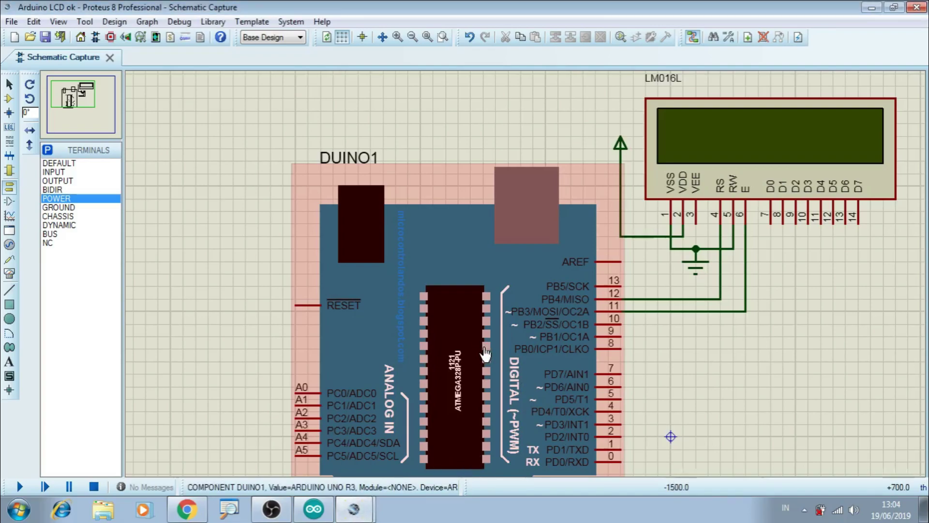
Step: Following the sketch's pin order, wire the LCD's D4, D5, D6 and D7 pins to Arduino pins 5, 4, 3 and 2
left_click(312, 511)
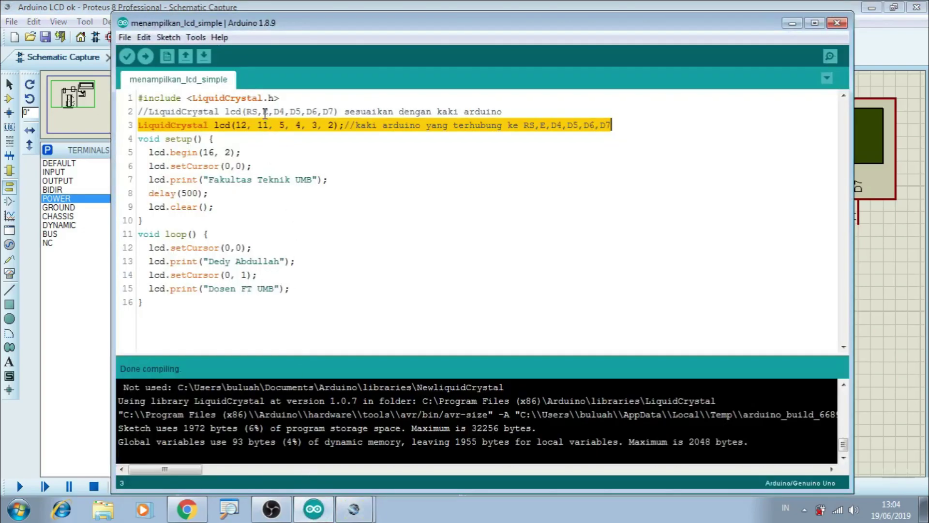
left_click(353, 508)
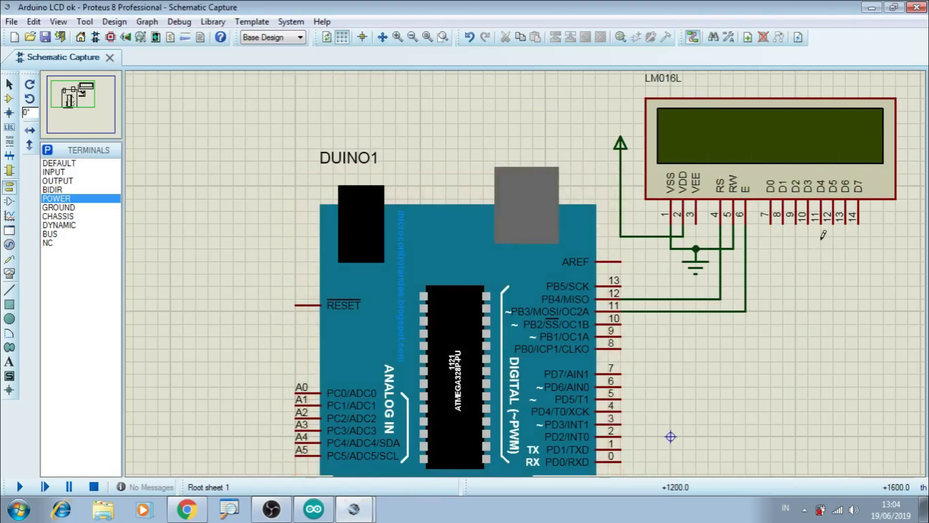
left_click(821, 224)
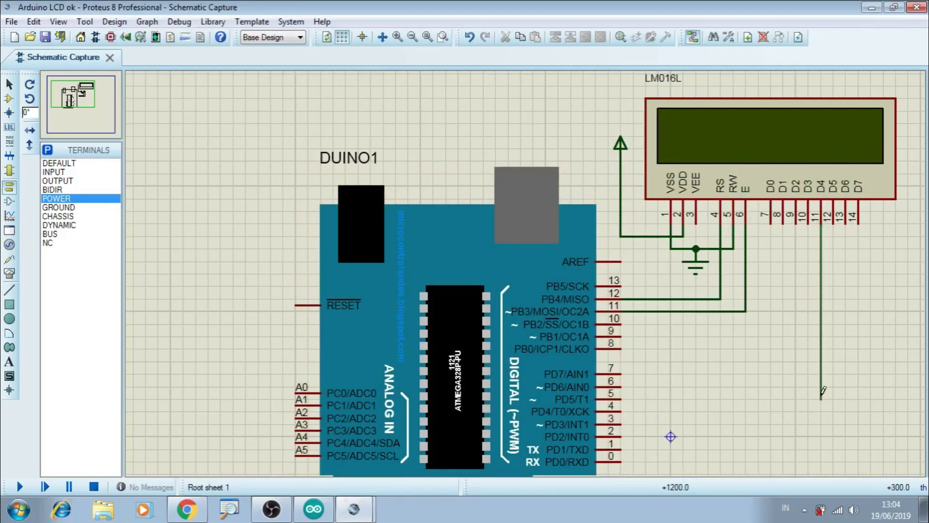
left_click(625, 399)
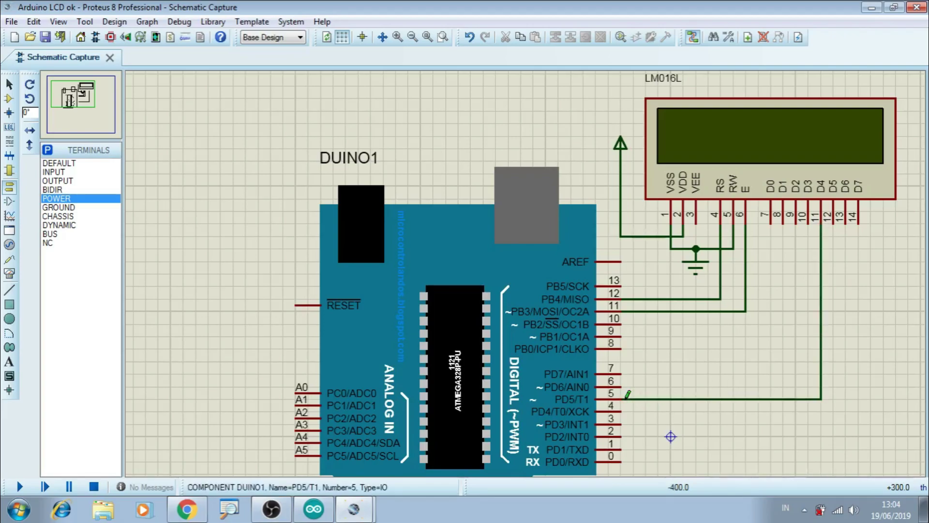
left_click(833, 223)
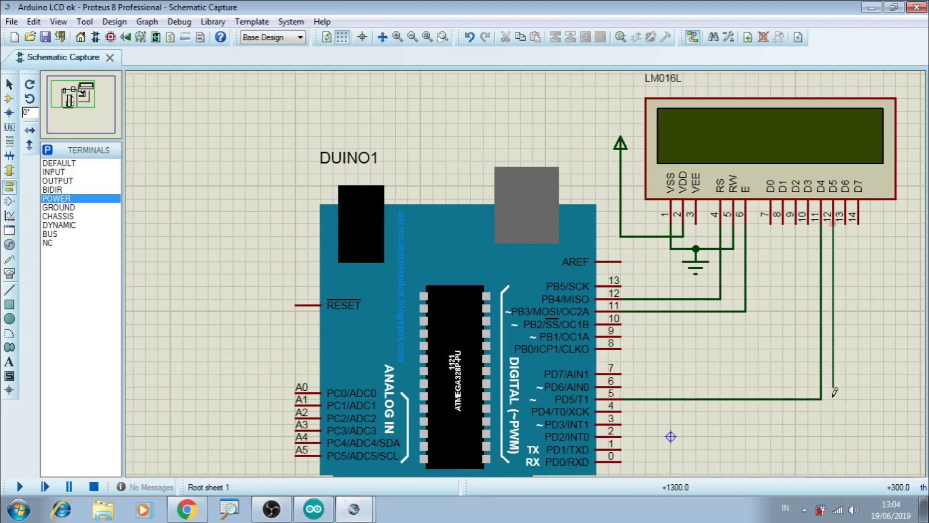
left_click(626, 411)
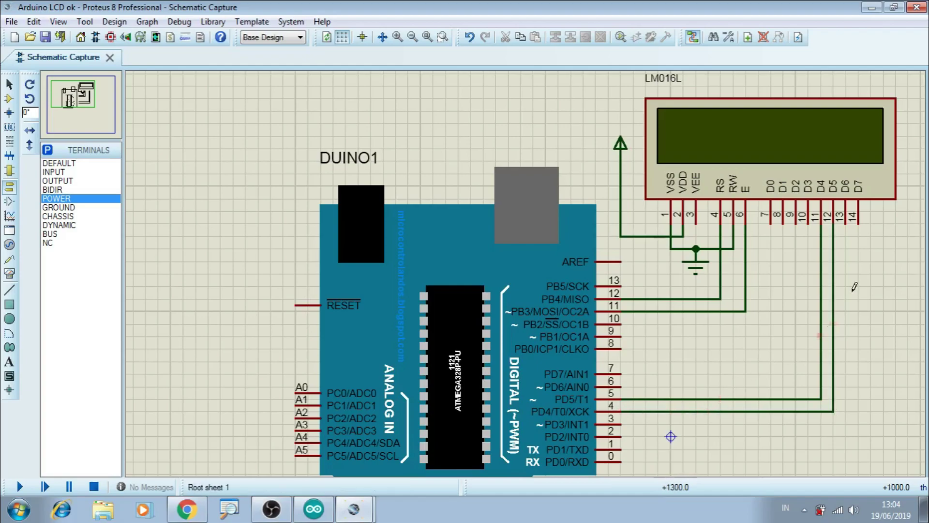
left_click(847, 224)
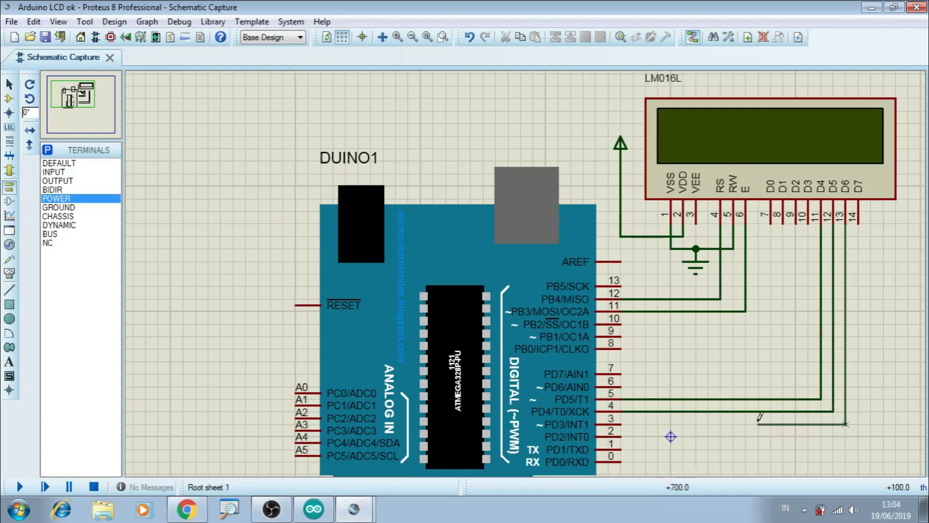
left_click(624, 423)
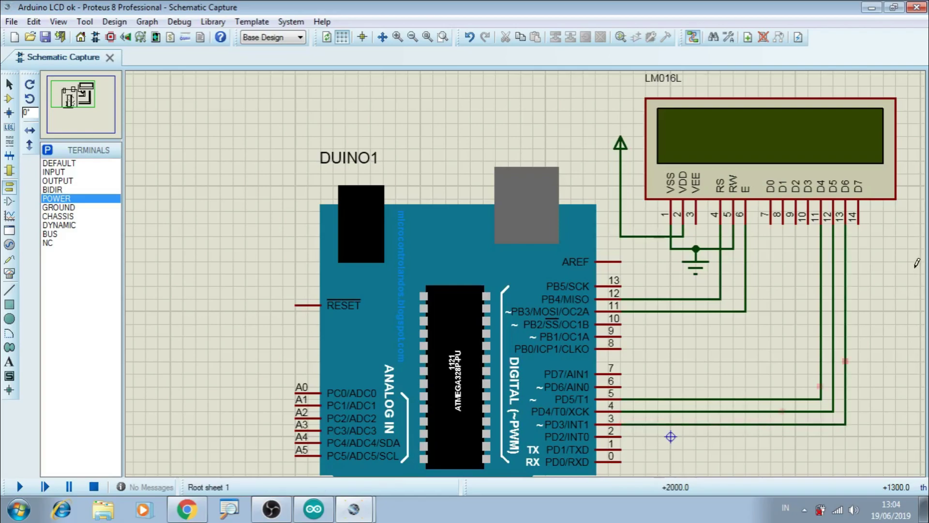
left_click(858, 224)
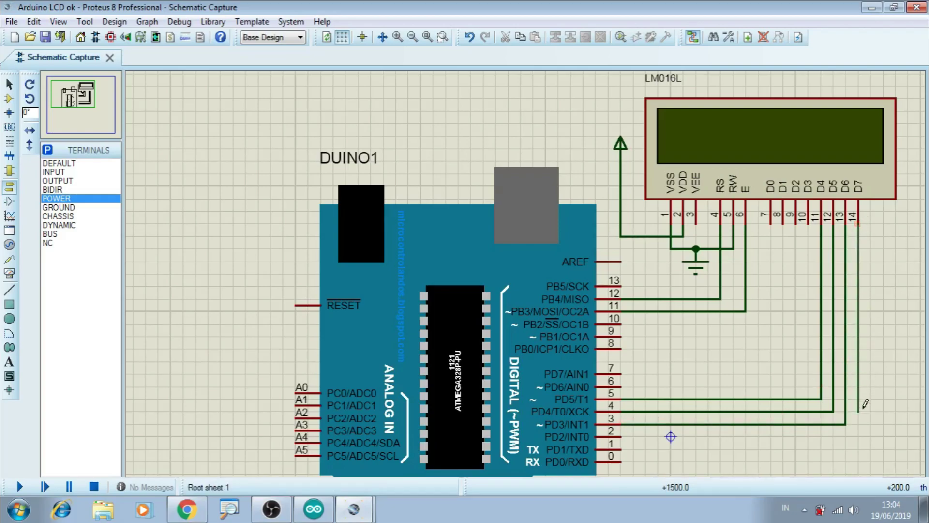
left_click(622, 435)
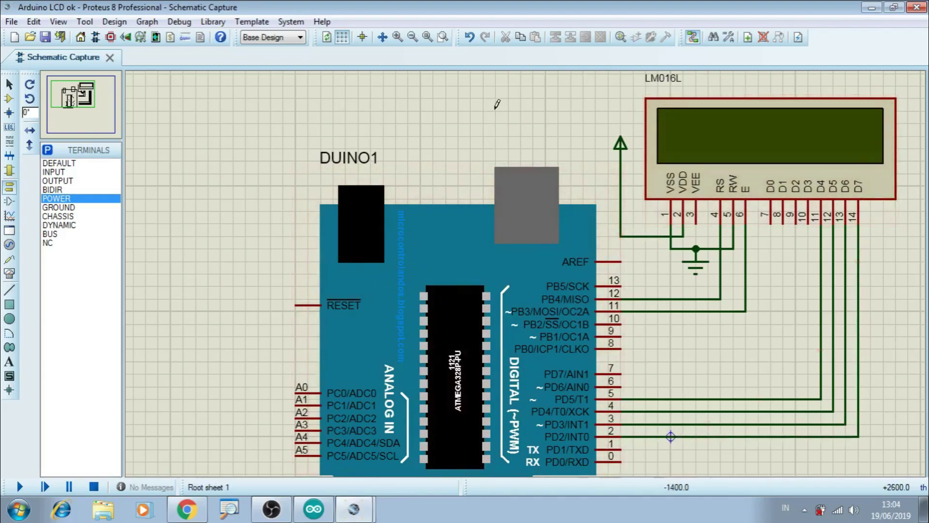
Step: Open the Arduino Uno's component properties and start browsing for its program file
left_click(9, 84)
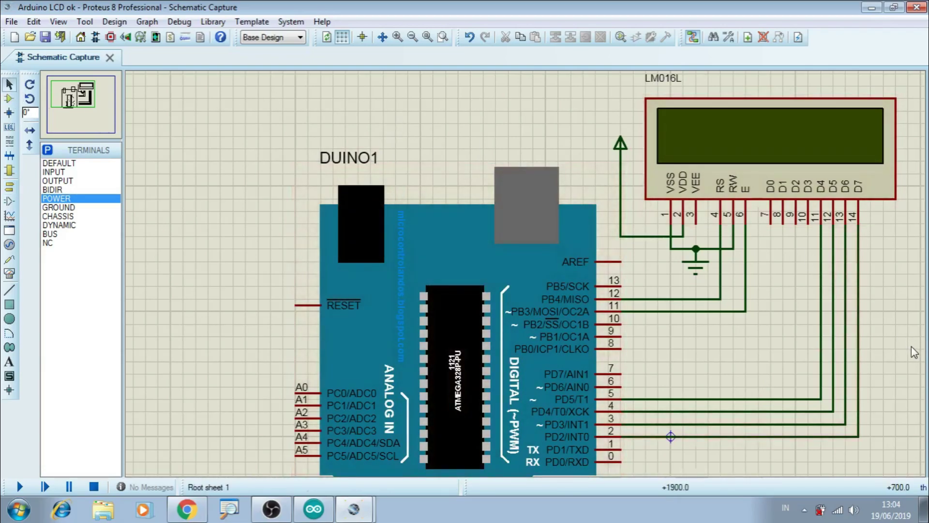
left_click(477, 342)
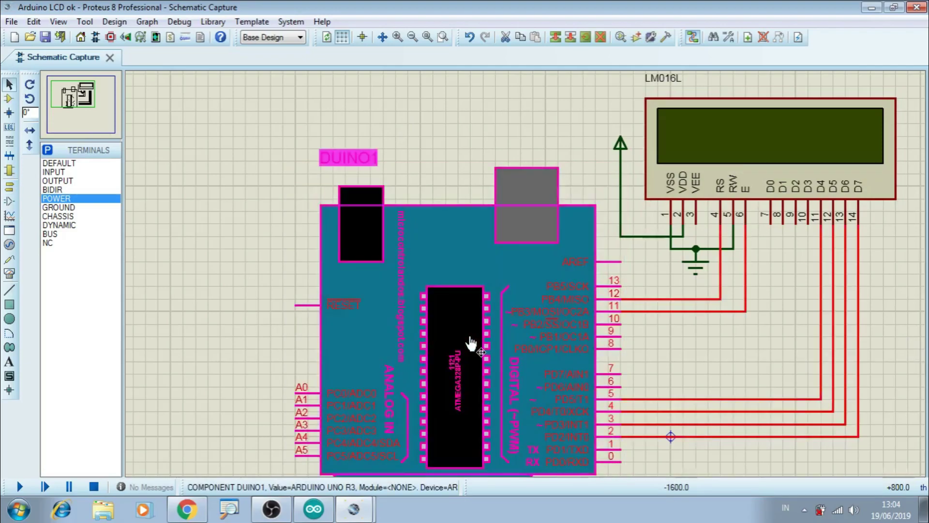
left_click(475, 344)
left_click(515, 133)
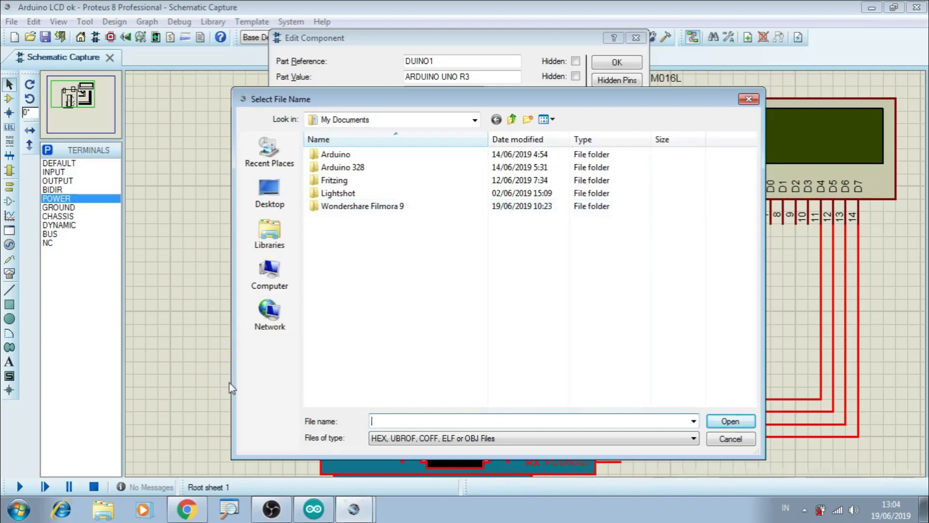
Step: Switch to Windows Explorer and open the AppData\Local\Temp folder inside the user's profile on drive C
left_click(103, 509)
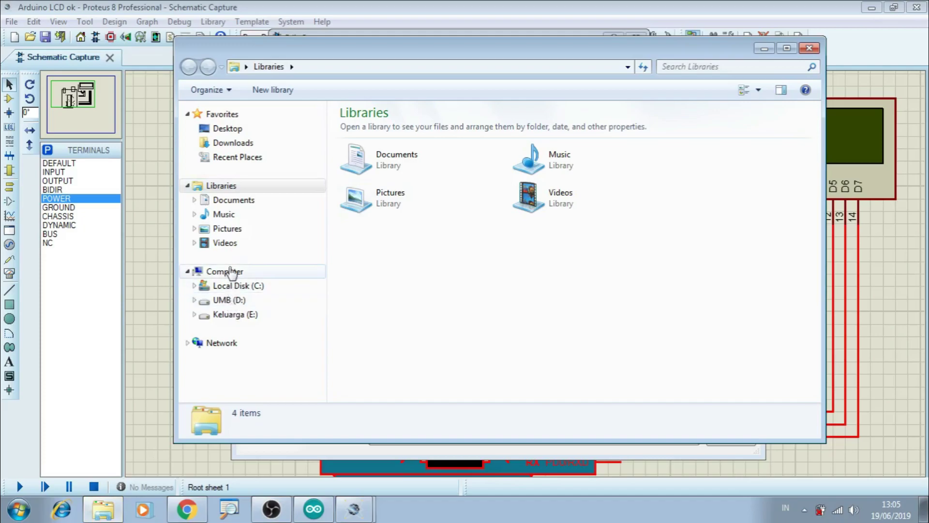
left_click(233, 288)
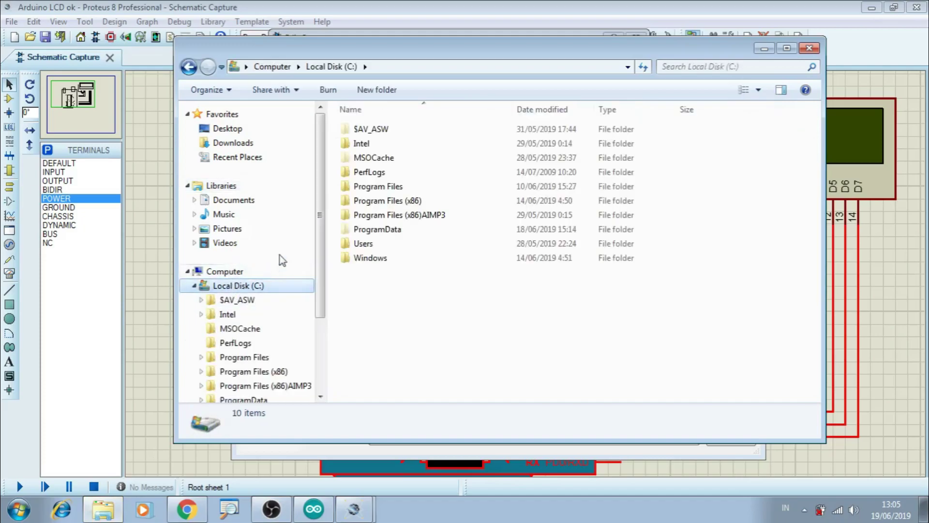
left_click(365, 245)
double_click(365, 244)
left_click(367, 129)
double_click(366, 129)
double_click(365, 130)
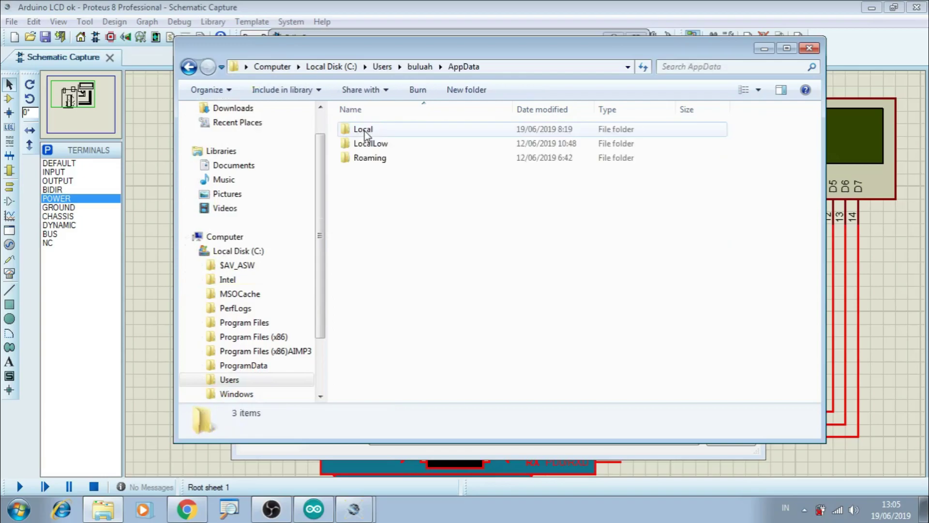
double_click(364, 130)
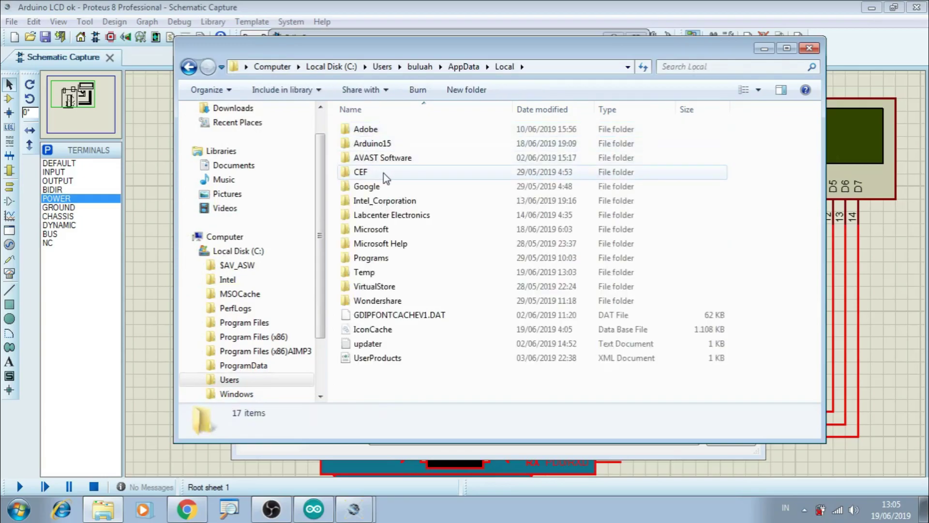
double_click(367, 273)
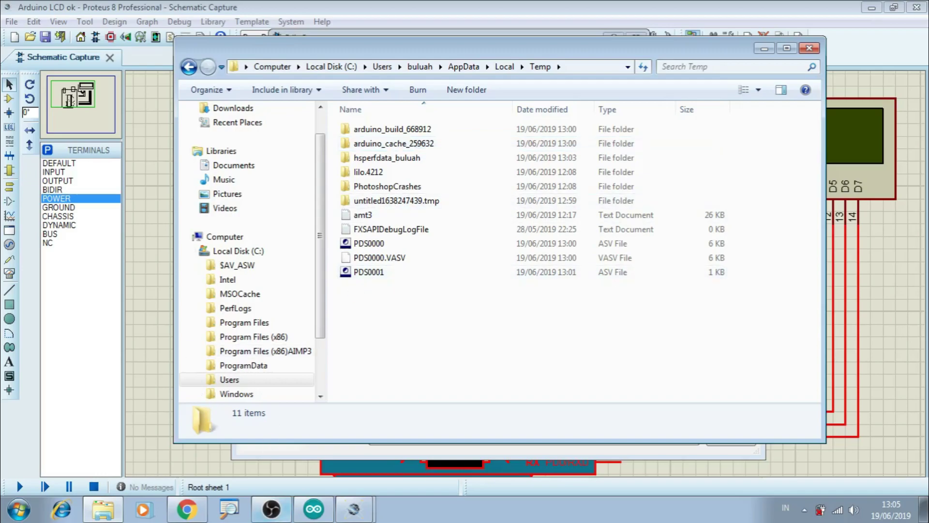
Step: Switch to the Arduino IDE and examine the compile output for the path of the generated menampilkan_lcd_simple hex file
left_click(312, 511)
left_click_drag(182, 469, 207, 469)
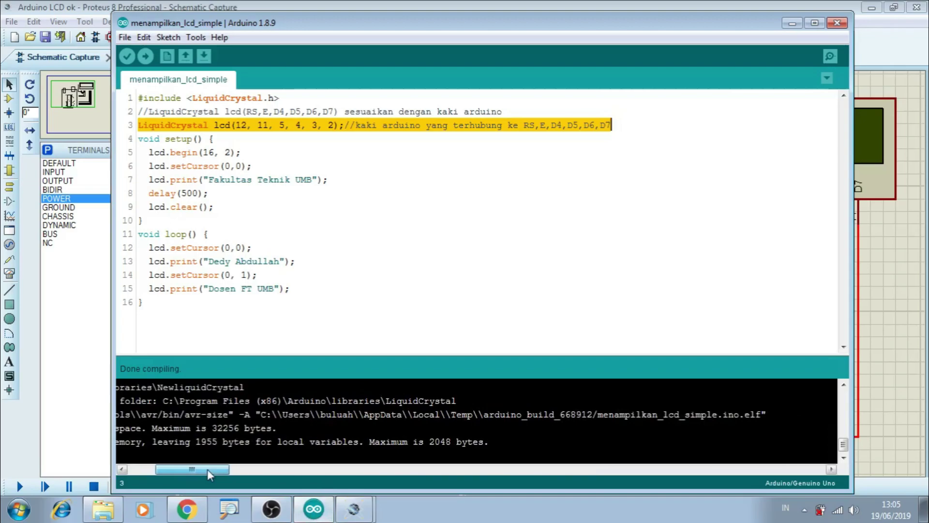
scroll(477, 421, "up", 1)
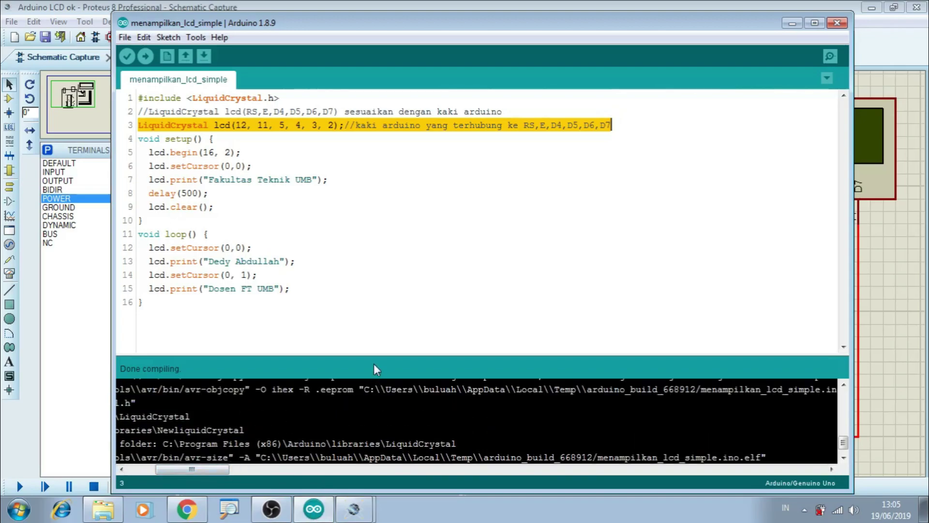
left_click_drag(371, 353, 371, 317)
left_click_drag(205, 469, 268, 468)
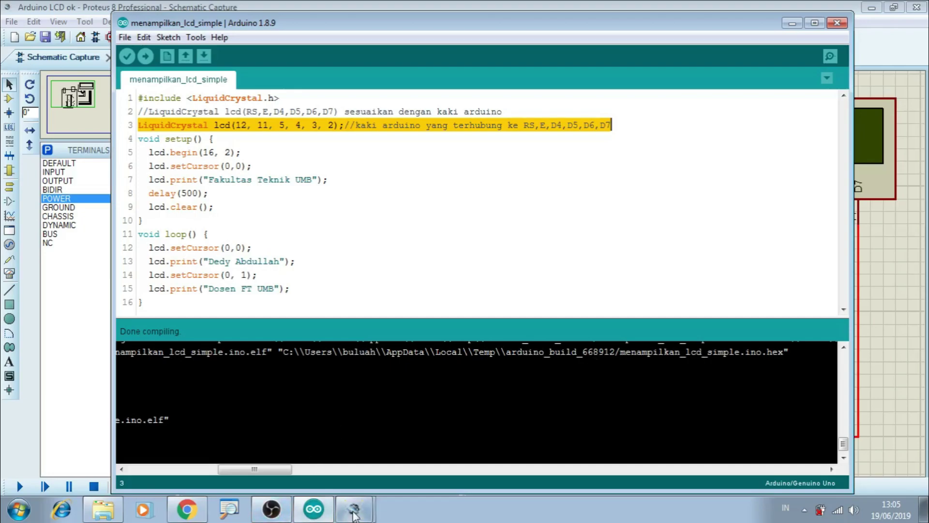
Step: In Windows Explorer, copy menampilkan_lcd_simple.ino.hex from the arduino_build_668912 folder into the Documents library
left_click(103, 511)
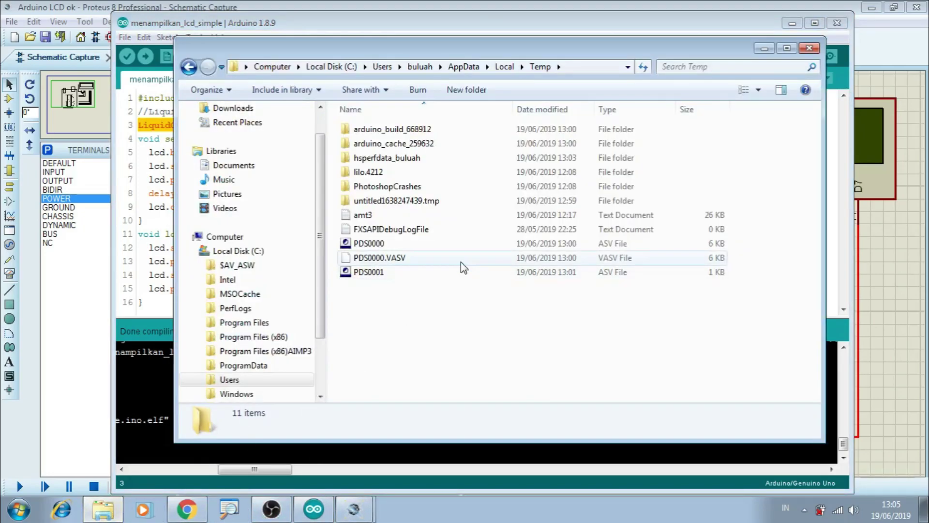
double_click(402, 129)
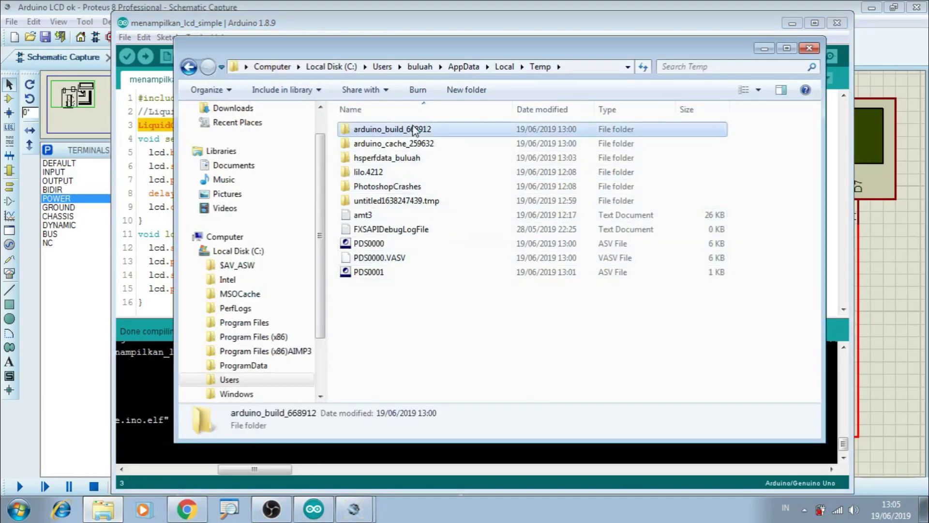
left_click(445, 246)
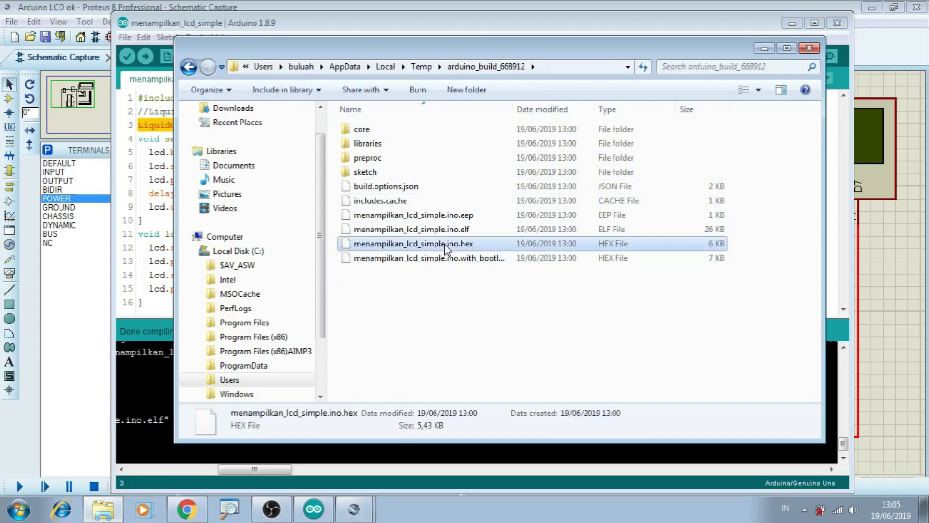
right_click(445, 246)
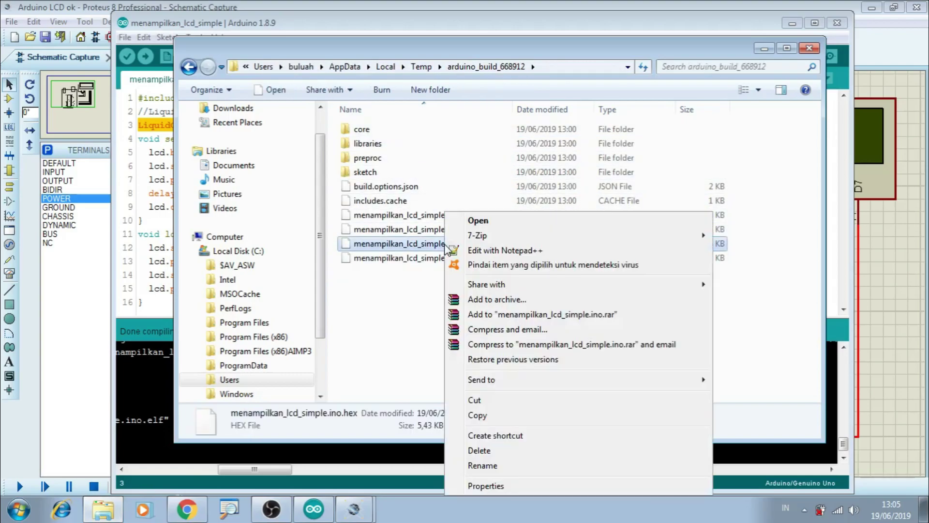
left_click(500, 425)
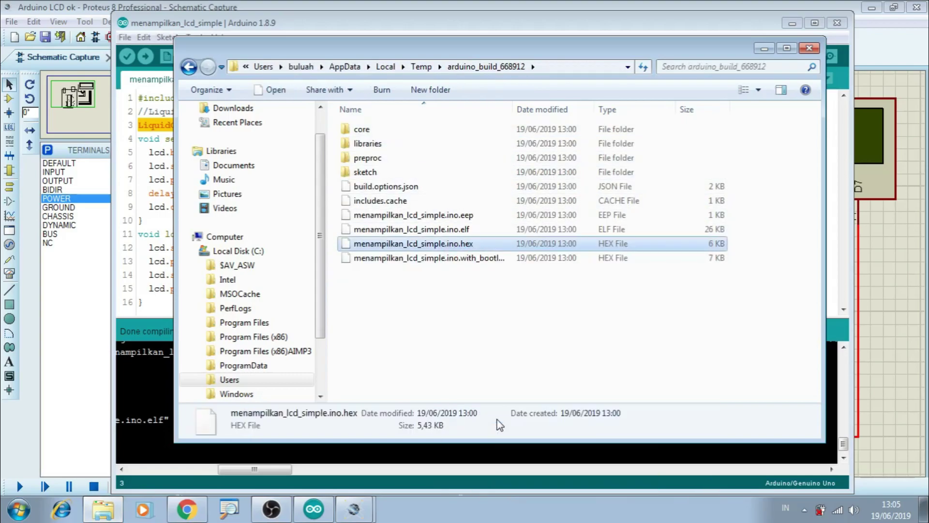
left_click(244, 166)
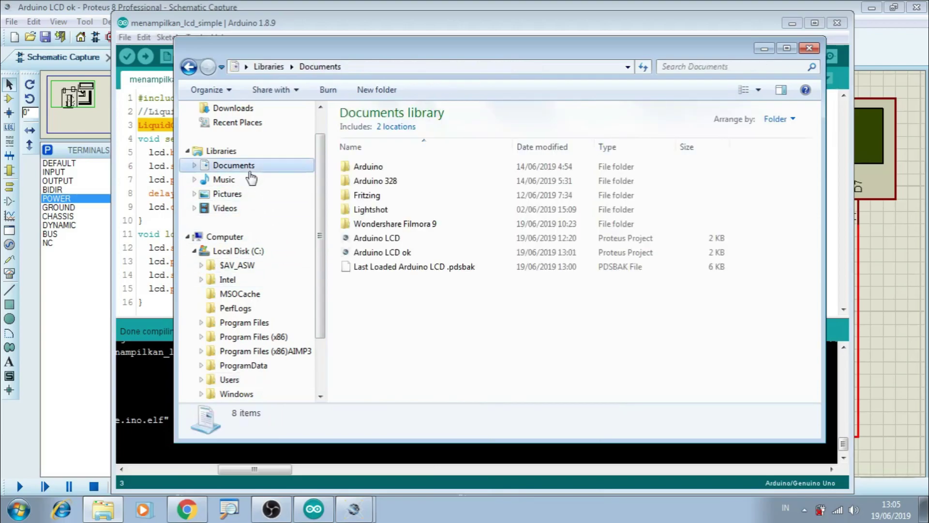
right_click(397, 315)
left_click(447, 221)
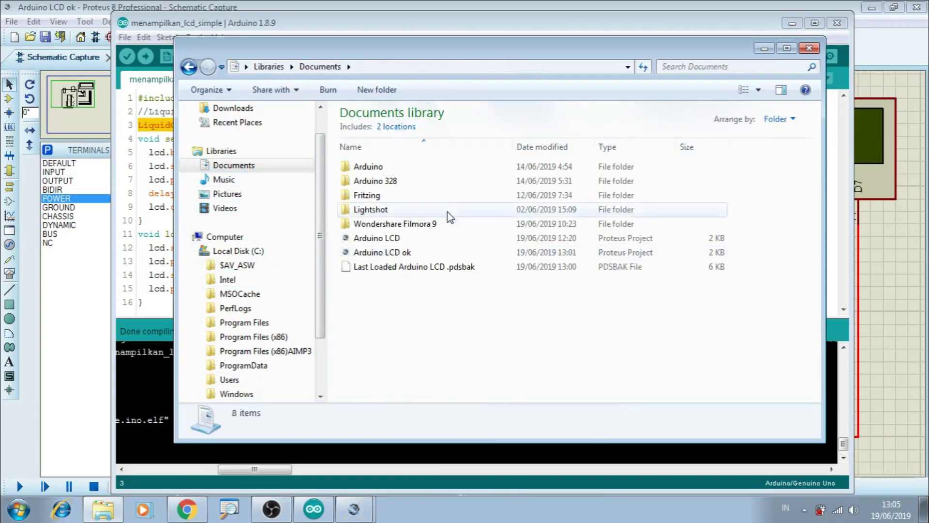
left_click(434, 333)
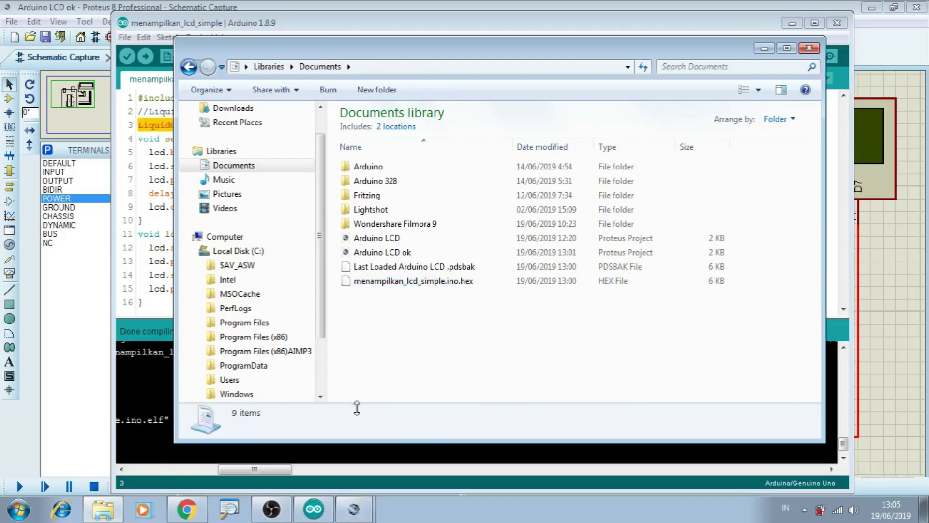
Step: Back in Proteus, load menampilkan_lcd_simple.ino.hex from My Documents as the Arduino Uno's program file, and run the simulation
left_click(363, 512)
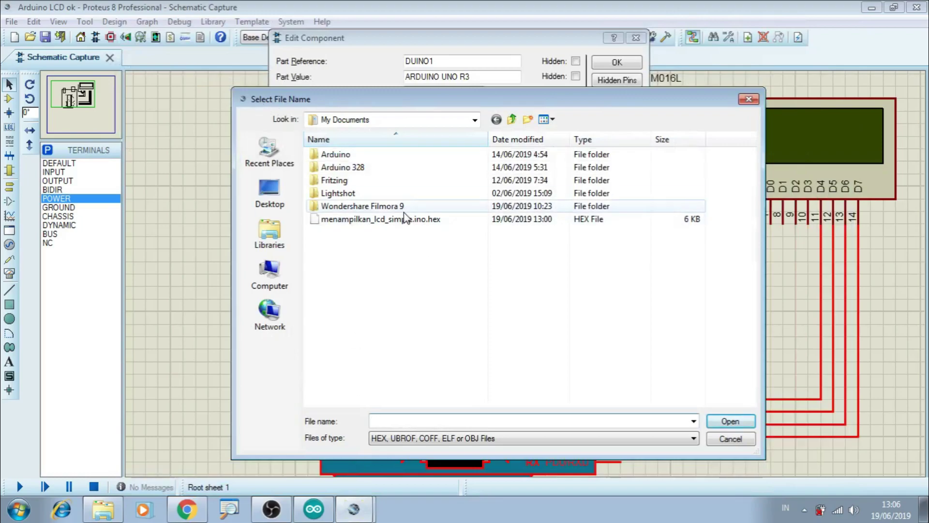
left_click(405, 218)
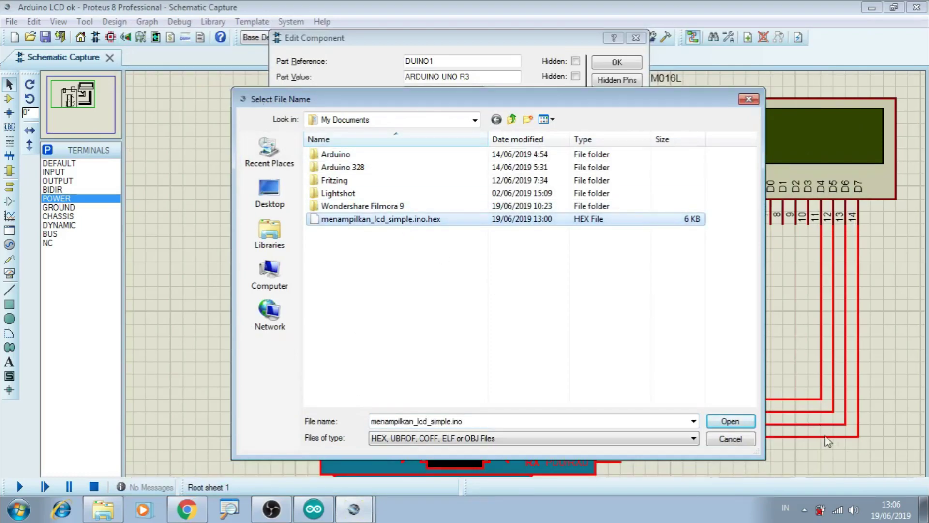
left_click(730, 421)
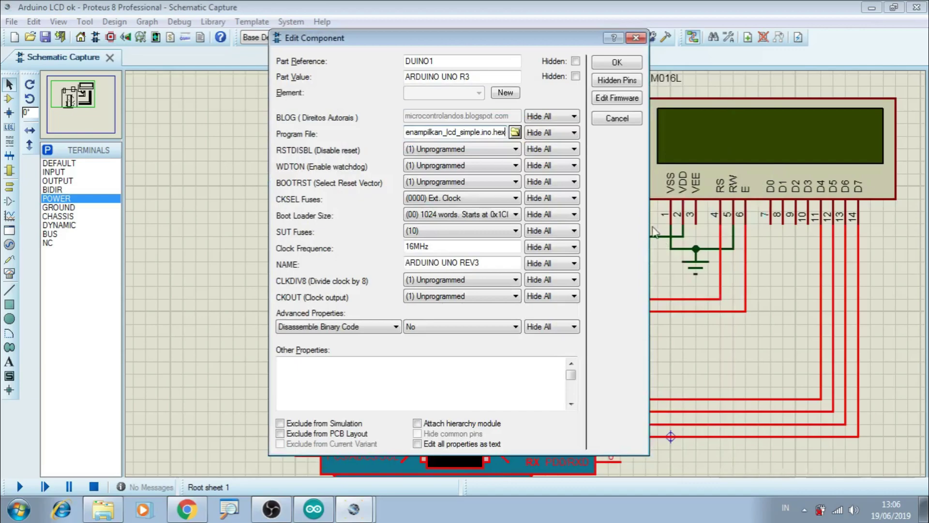
left_click(621, 68)
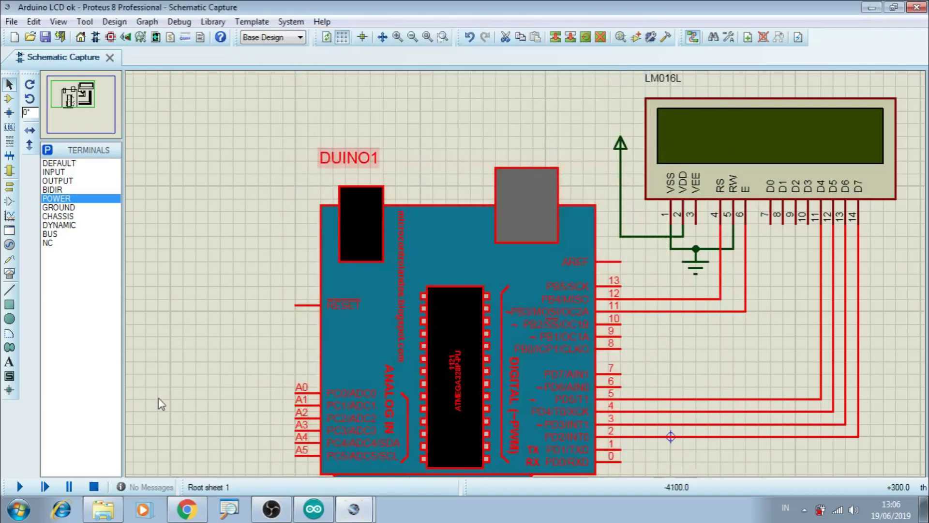
left_click(19, 486)
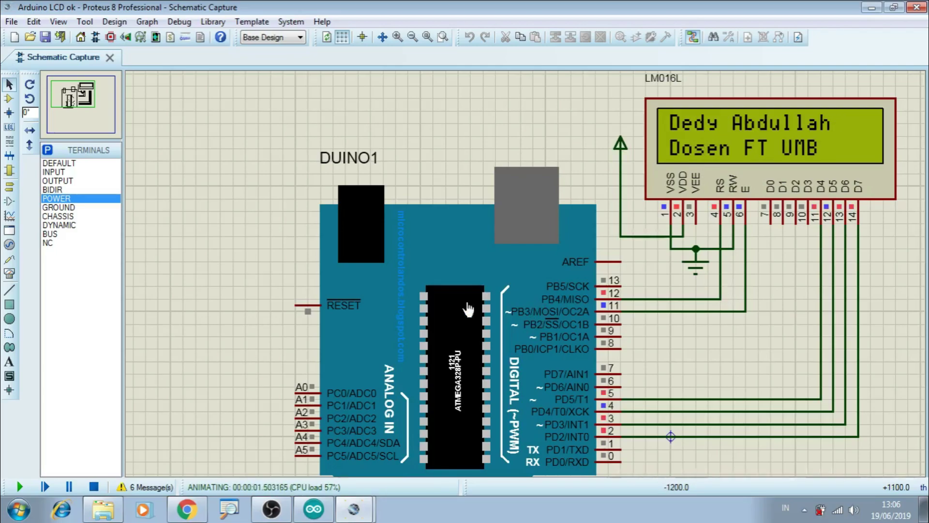
Step: In the Arduino IDE sketch, replace the second LCD line's text "Dosen FT UMB" with "Subscribe Ya " and compile the sketch
left_click(309, 514)
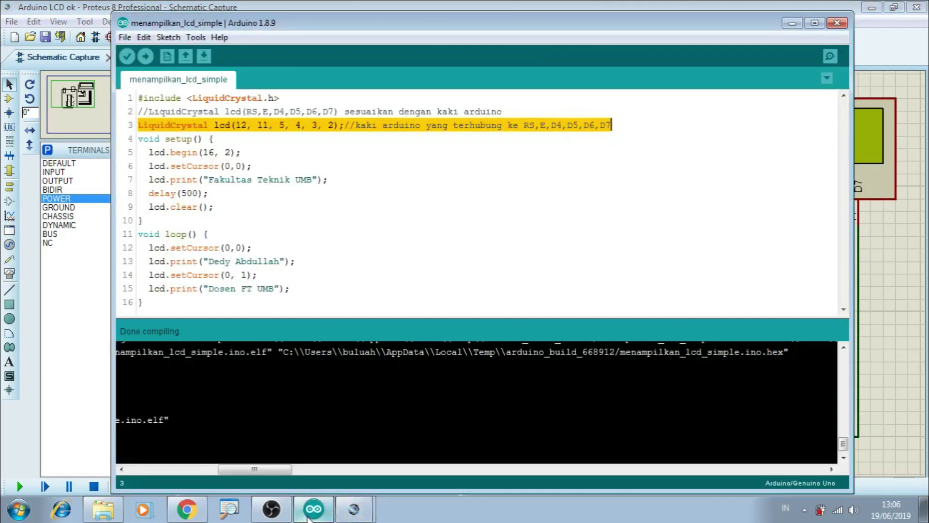
left_click(297, 209)
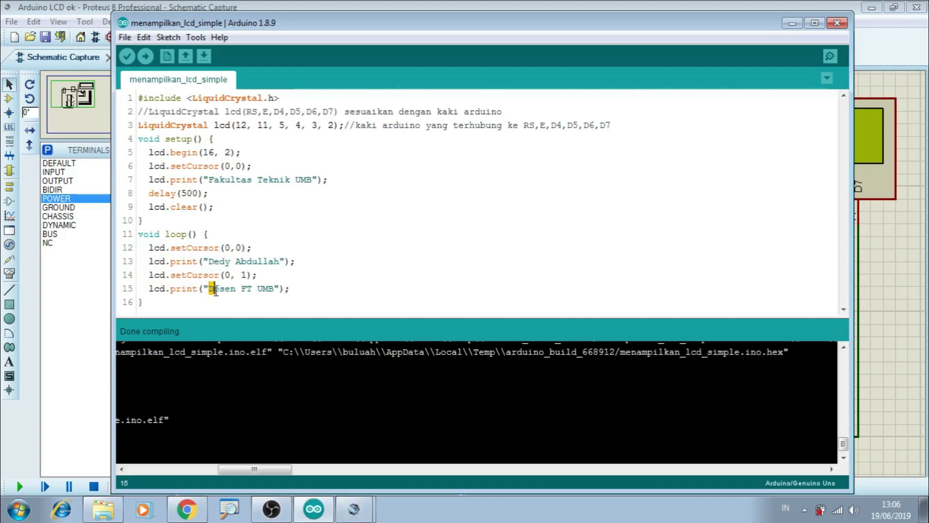
left_click_drag(214, 291, 246, 289)
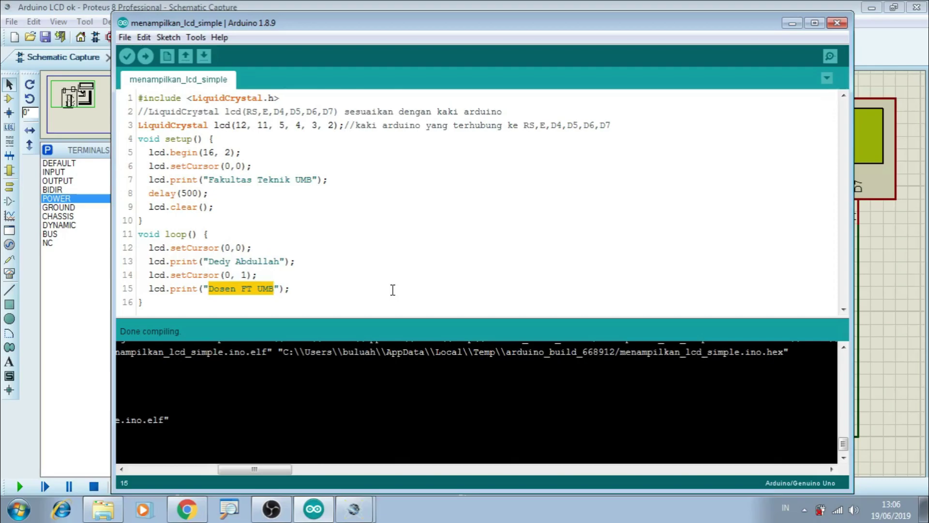
type("Subscrib")
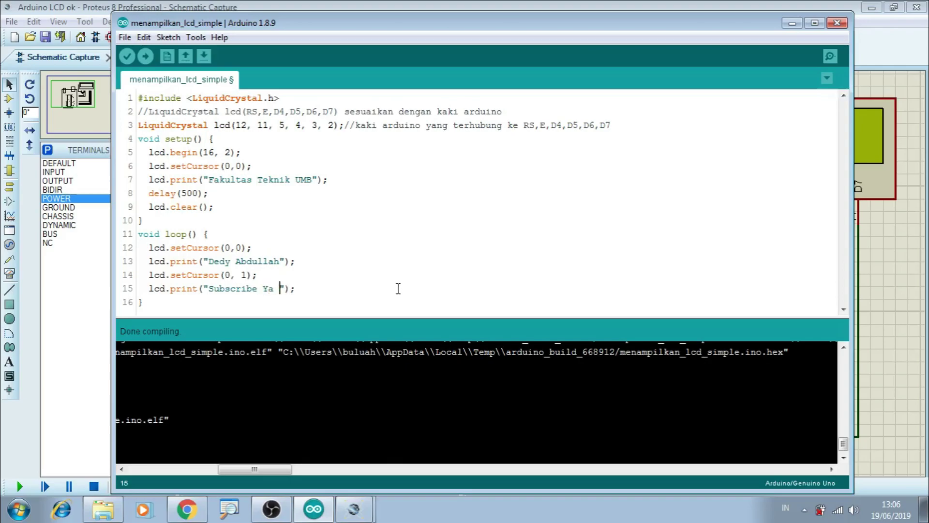
left_click(129, 57)
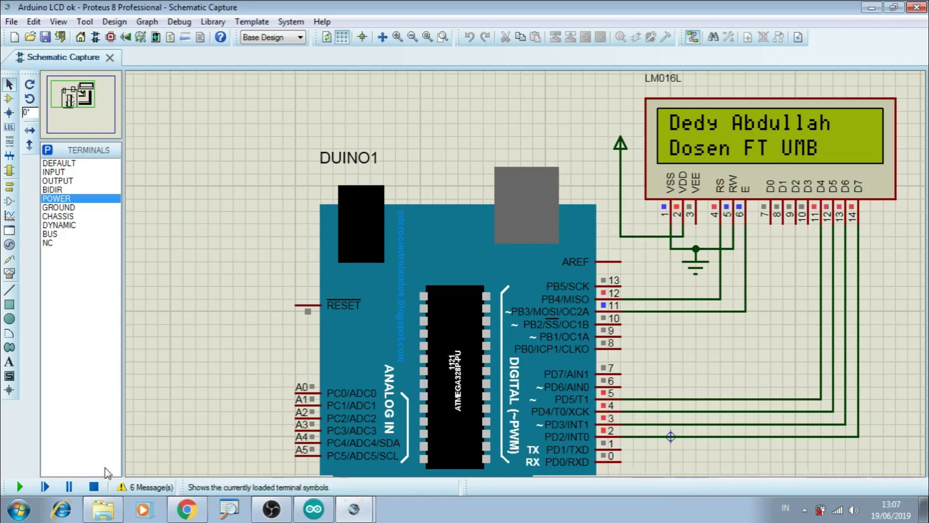
Step: Stop the Proteus simulation, reselect menampilkan_lcd_simple.ino.hex from My Documents as the Arduino Uno's program file, and rerun the simulation
left_click(93, 487)
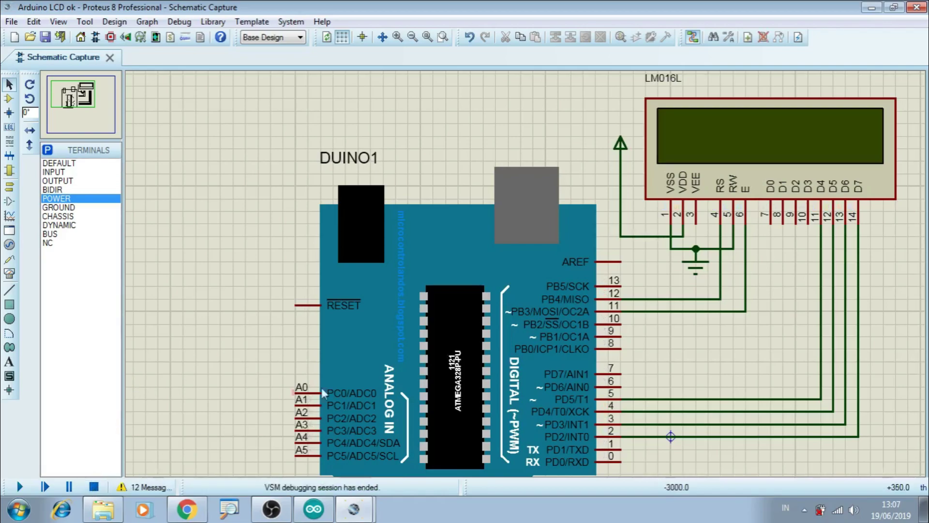
double_click(454, 357)
left_click(515, 132)
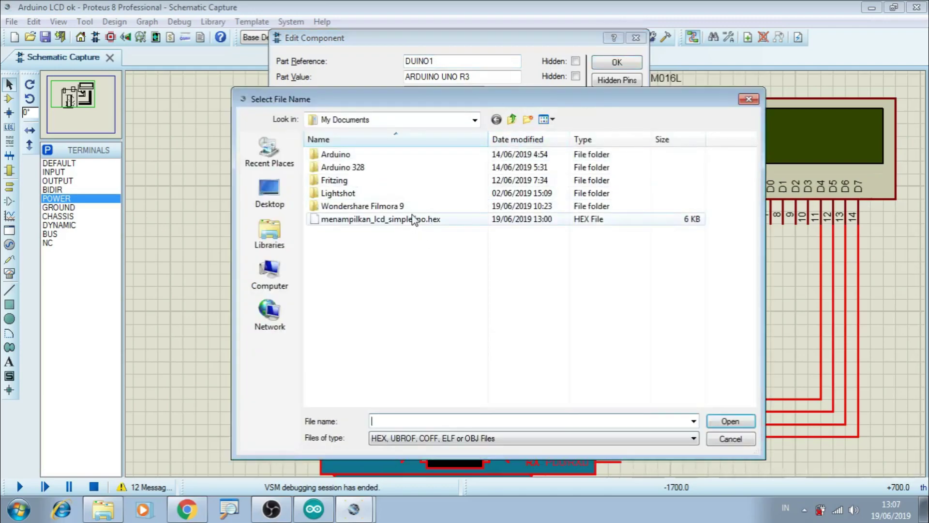
left_click(413, 219)
left_click(741, 422)
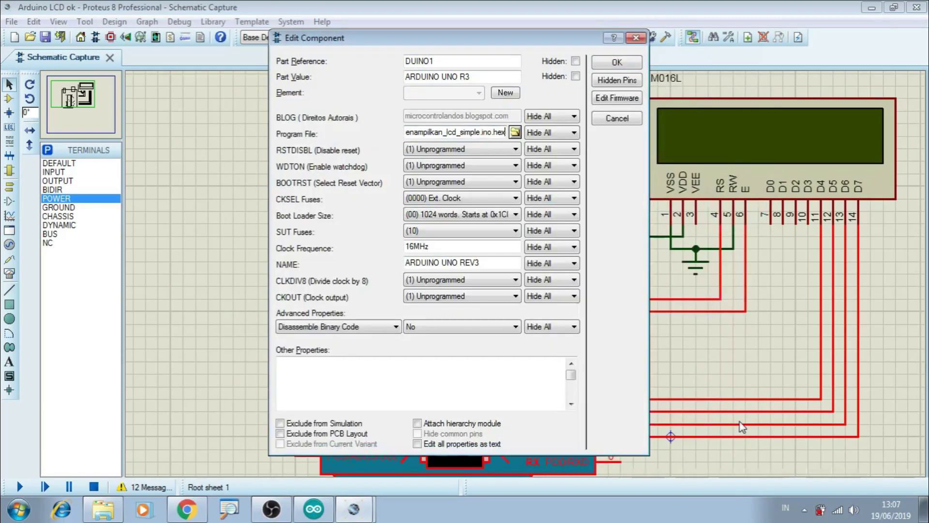
left_click(615, 68)
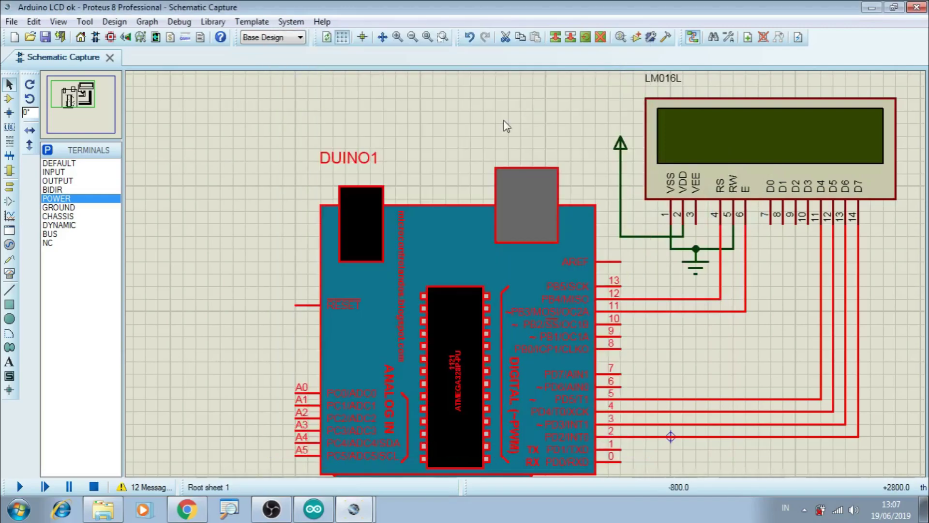
left_click(24, 489)
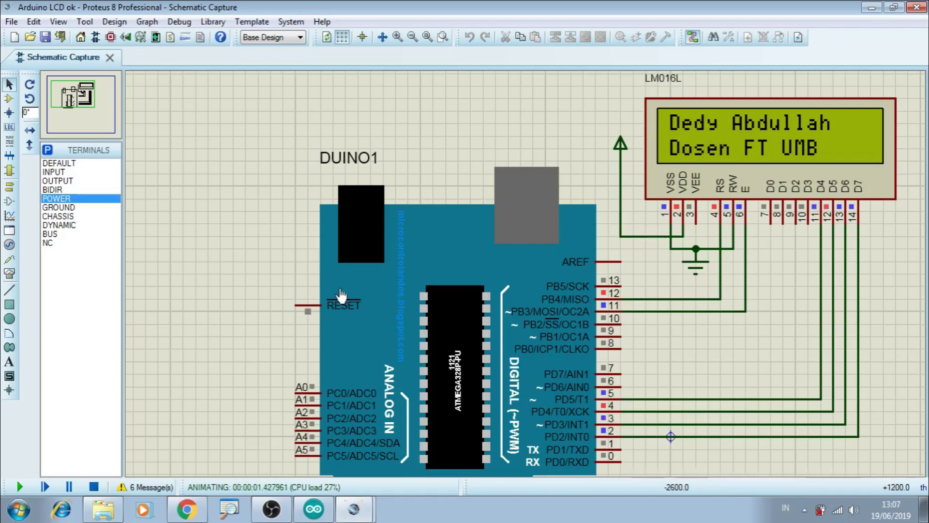
Step: Check the hex path in the Arduino IDE's compile output, and open AppData\Local\Temp\arduino_build_668912 in a new Windows Explorer window
left_click(308, 514)
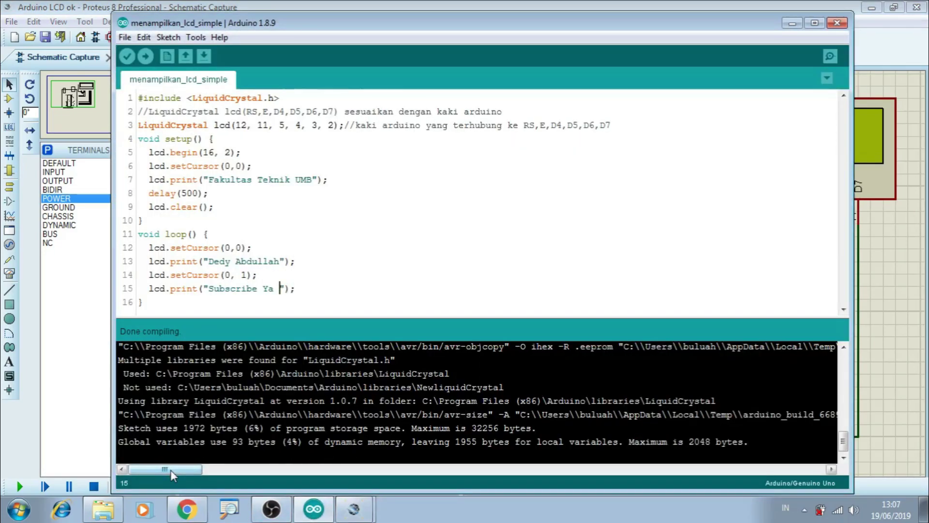
left_click_drag(171, 469, 260, 467)
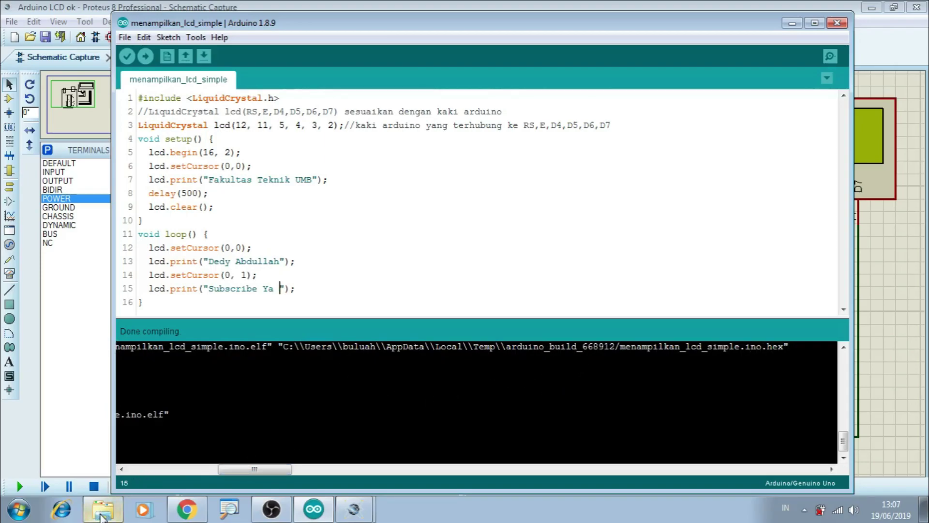
left_click(104, 510)
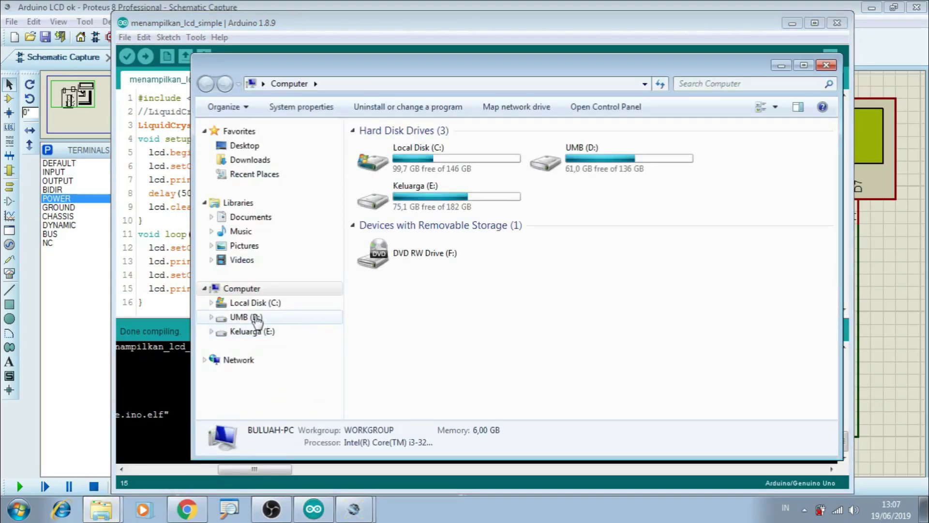
left_click(249, 303)
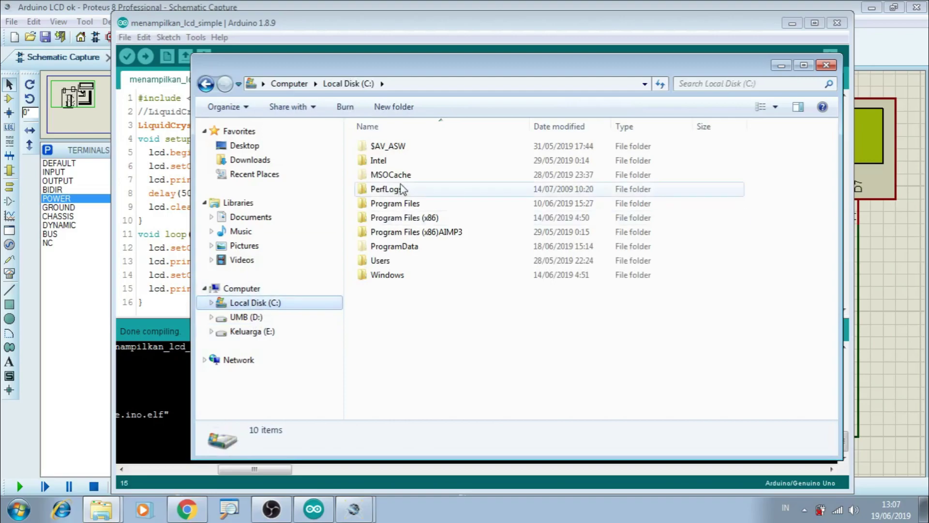
double_click(383, 260)
double_click(385, 146)
double_click(382, 147)
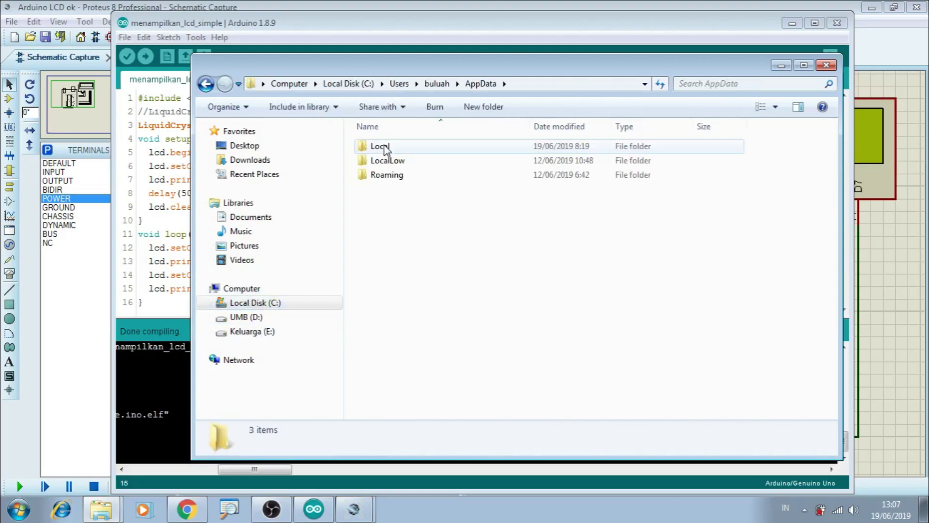
double_click(380, 147)
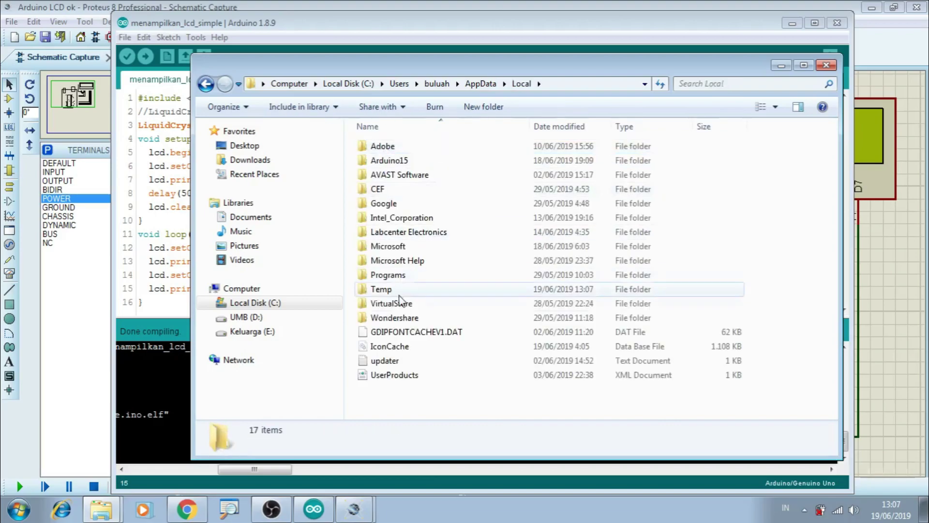
double_click(387, 290)
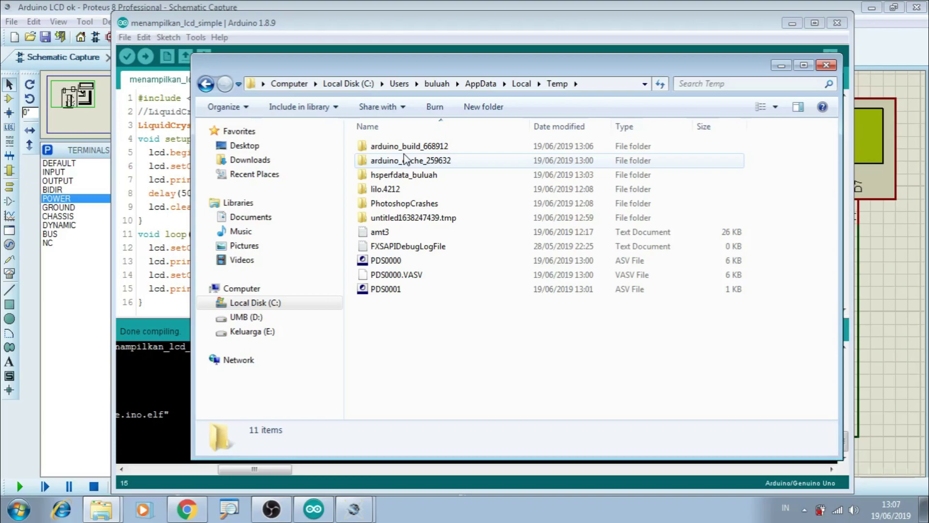
left_click_drag(425, 73, 140, 73)
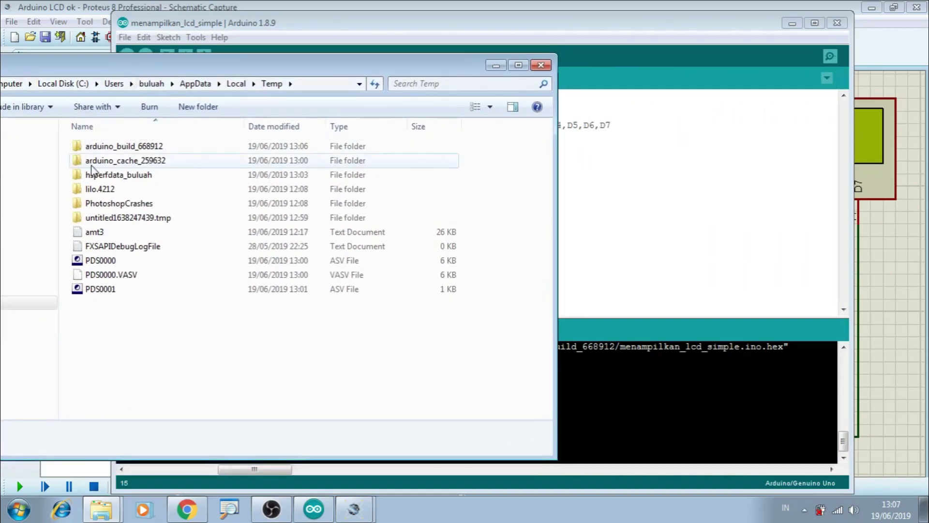
double_click(132, 146)
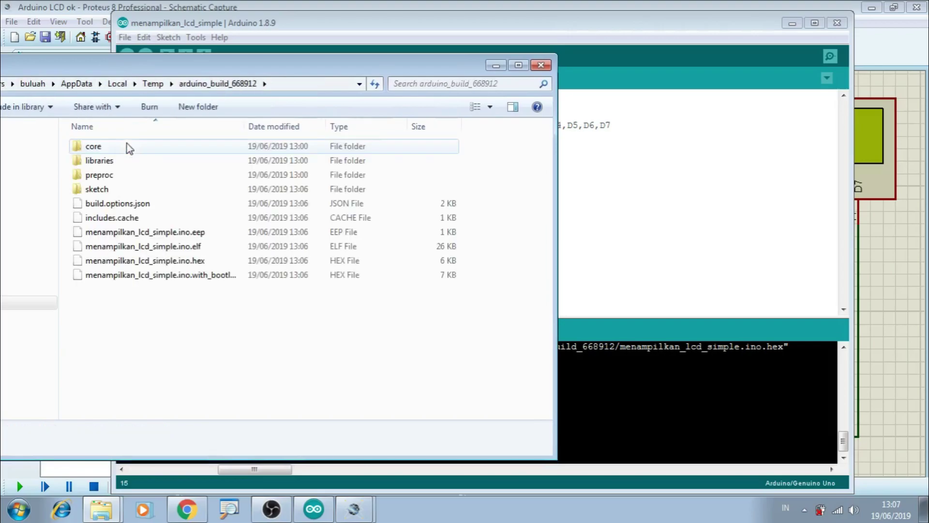
Step: Copy menampilkan_lcd_simple.ino.hex from the arduino_build_668912 folder into the Documents library, replacing the existing file
left_click(168, 264)
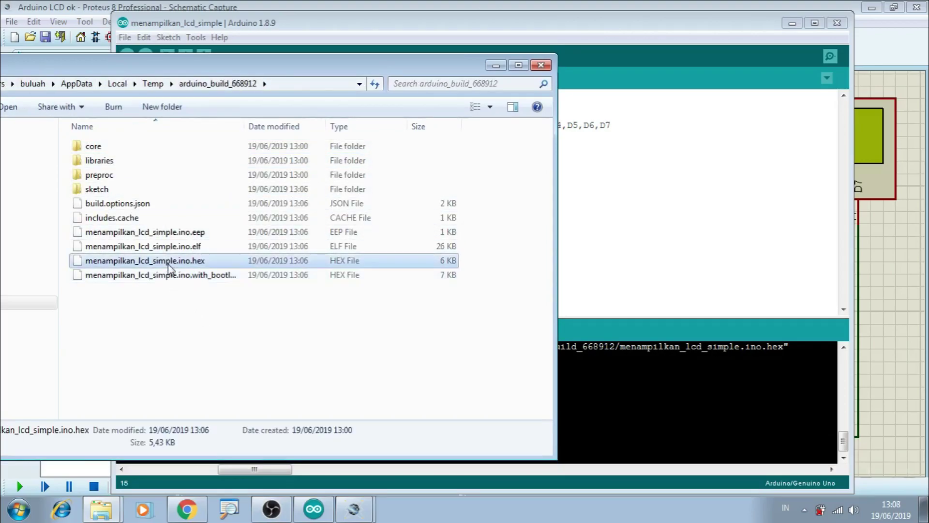
right_click(169, 266)
left_click(222, 414)
left_click_drag(203, 73, 421, 102)
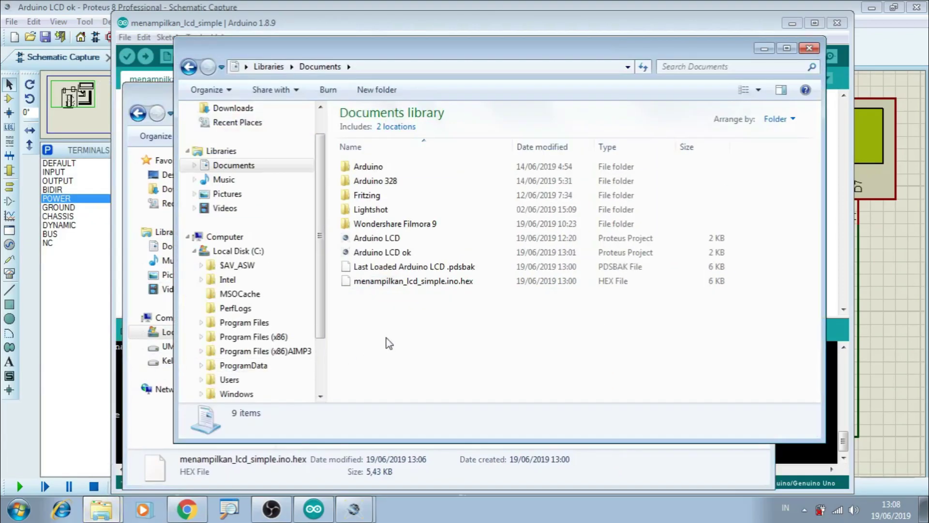
right_click(425, 316)
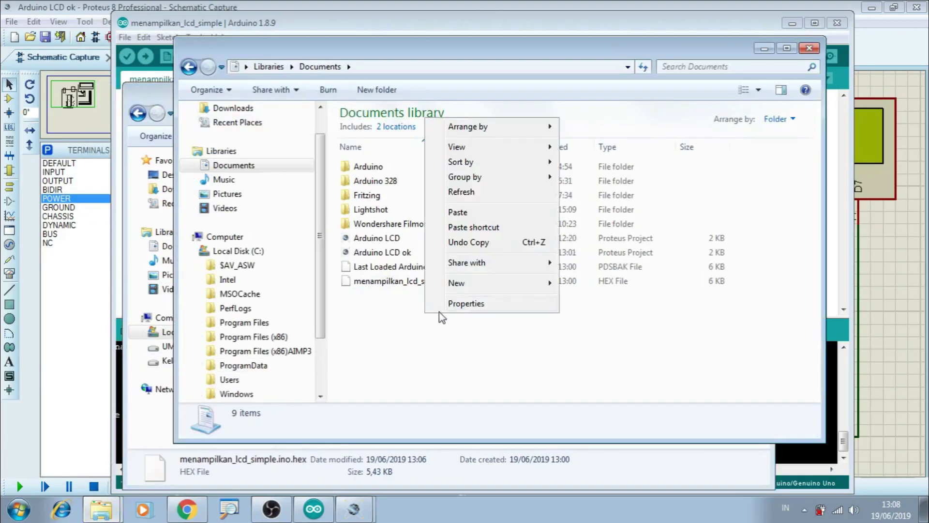
left_click(477, 213)
left_click(441, 194)
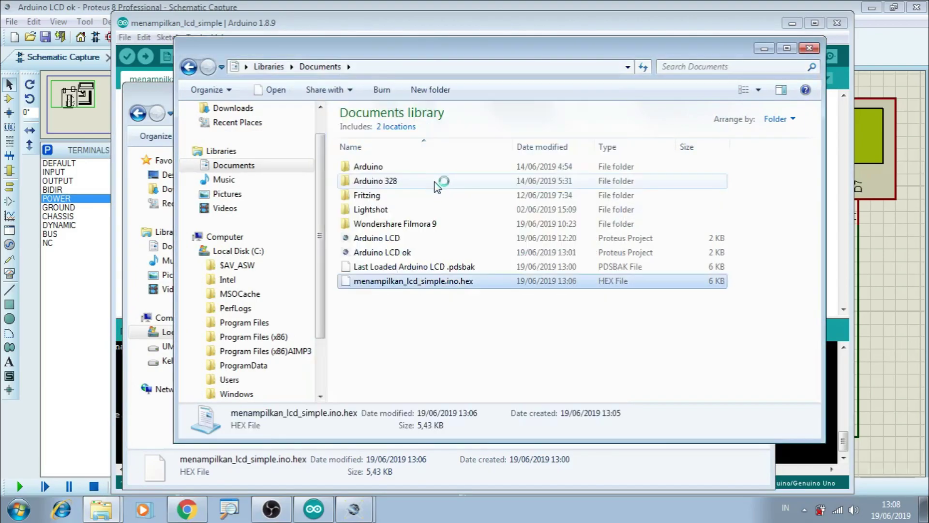
Step: Minimize the Windows Explorer and Arduino IDE windows to return to Proteus, and stop the running simulation
left_click(763, 49)
left_click(790, 24)
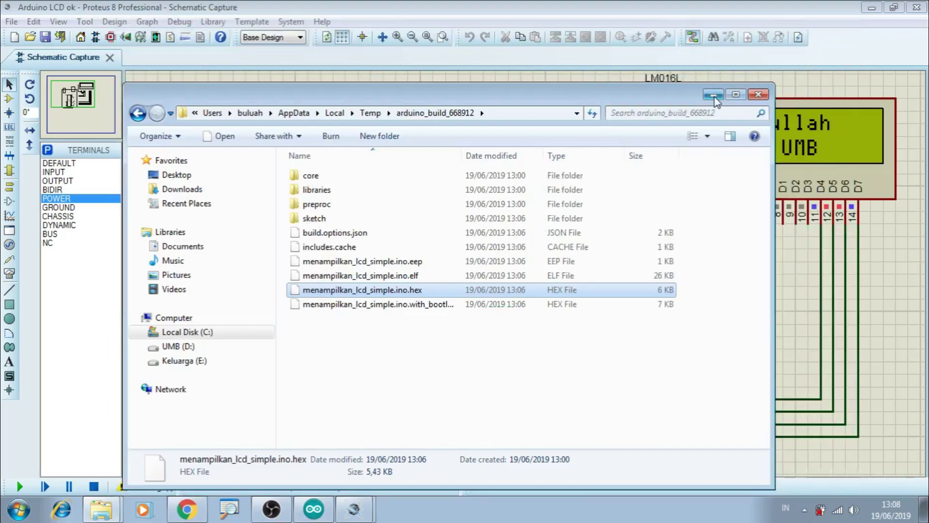
left_click(714, 97)
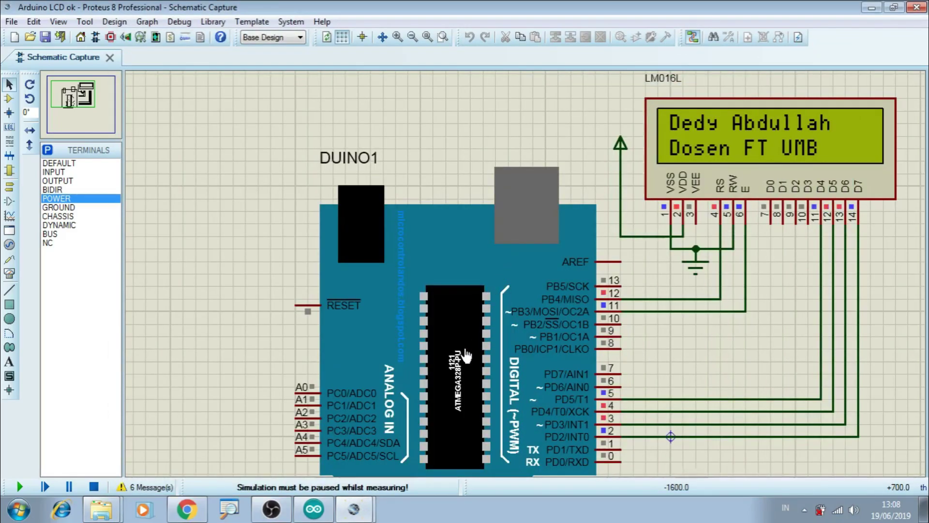
left_click(93, 487)
Step: Reload menampilkan_lcd_simple.ino.hex from My Documents as the program file of the Arduino Uno DUINO1, and run the simulation
double_click(453, 375)
left_click(515, 132)
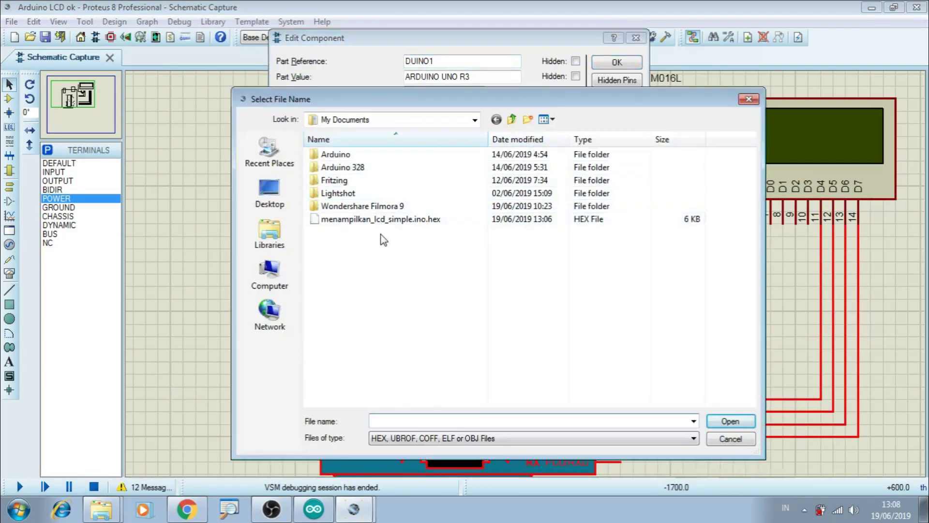
left_click(381, 219)
left_click(730, 421)
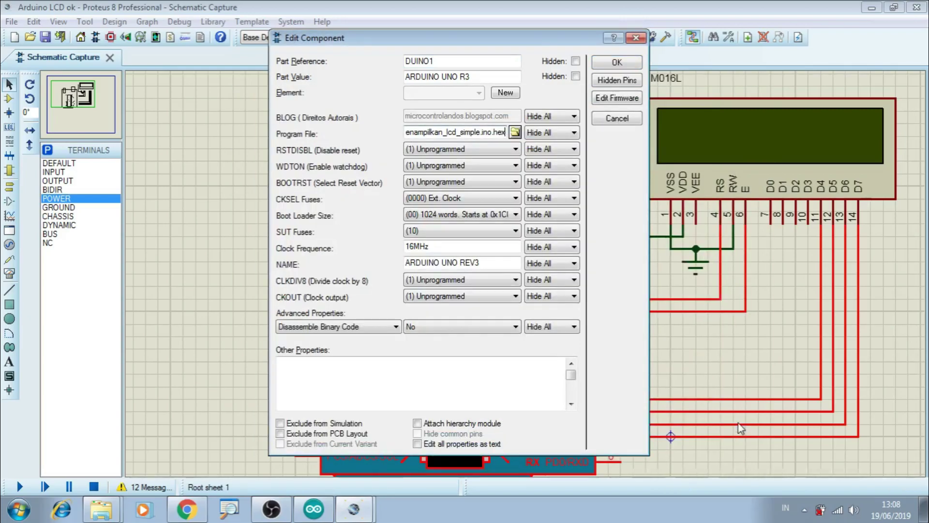
left_click(620, 62)
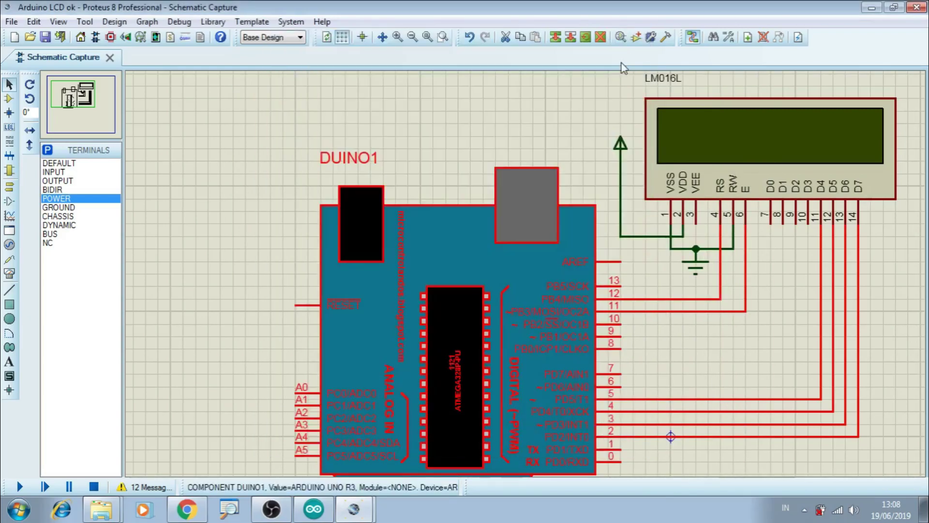
left_click(19, 486)
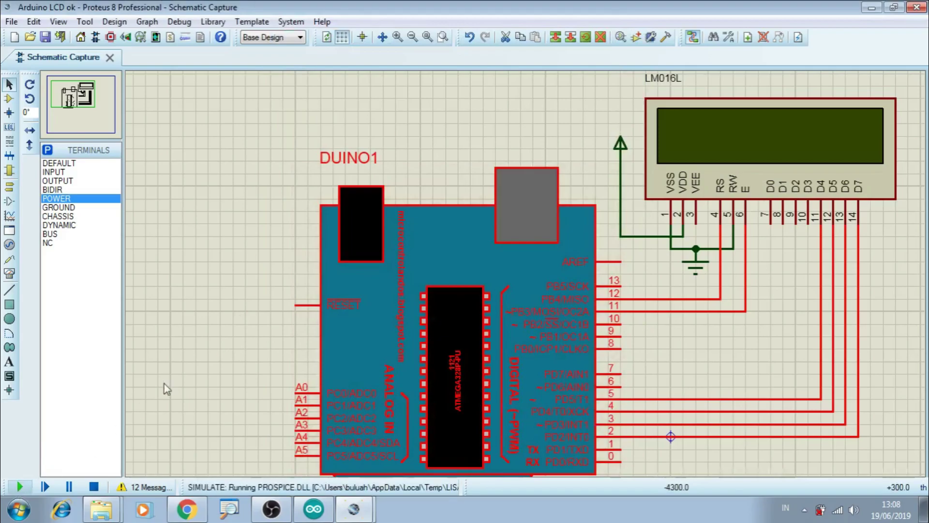